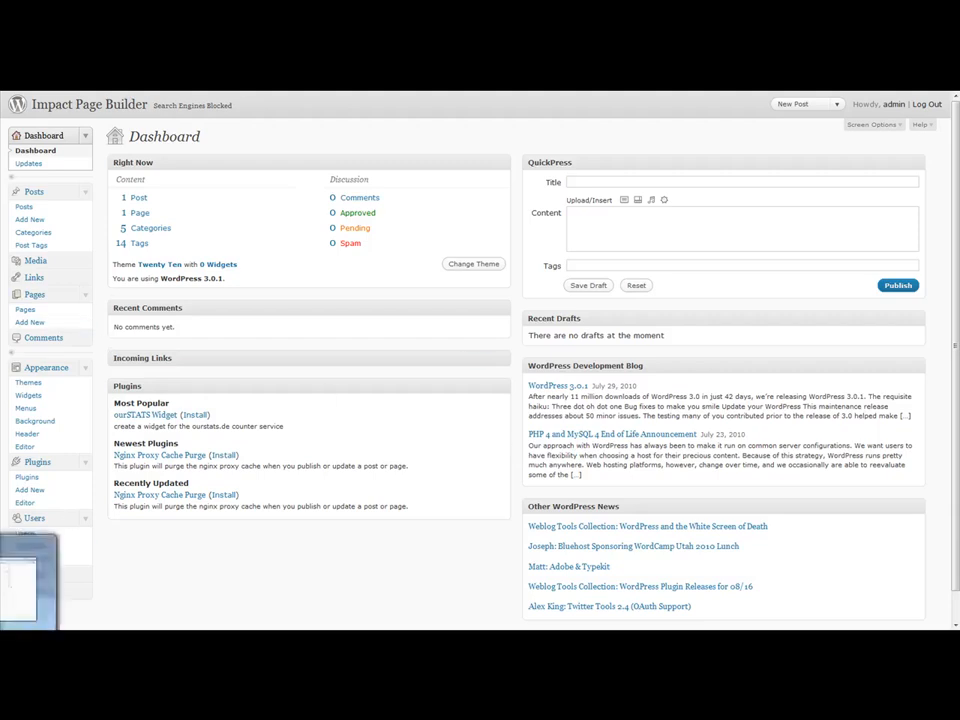
- Examine the contents of the Impact download folder and its extracted impact subfolder
click(50, 638)
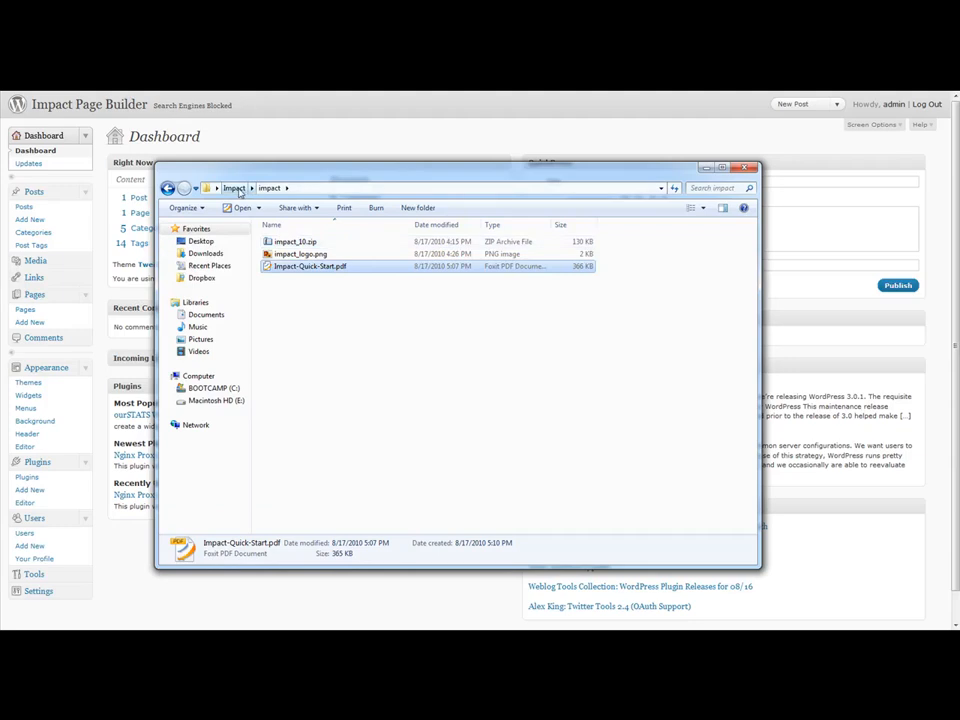
click(236, 189)
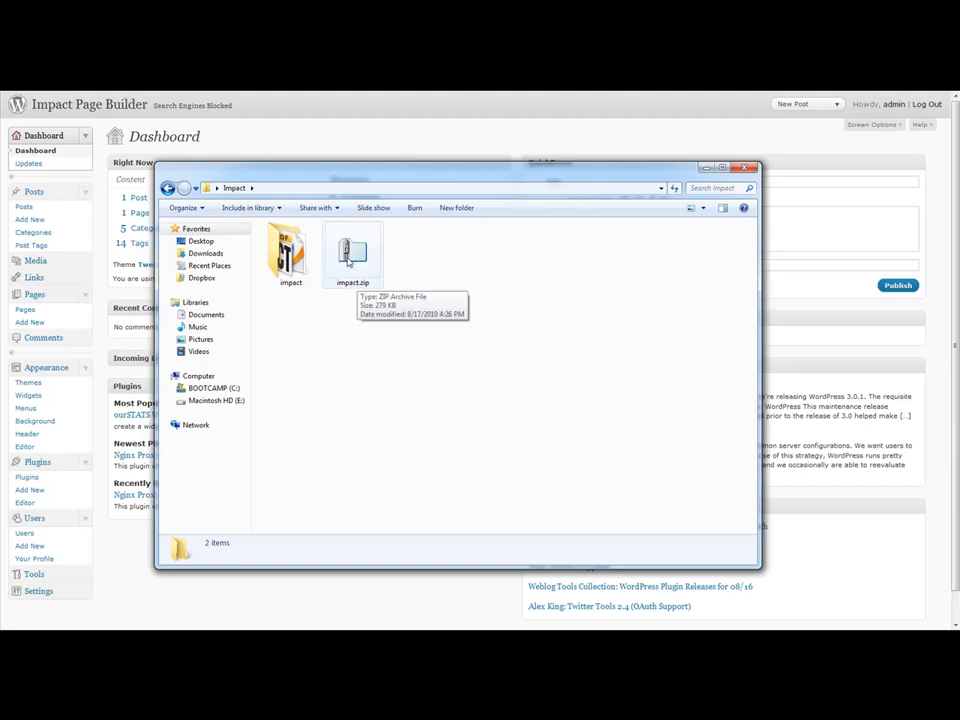
double_click(298, 258)
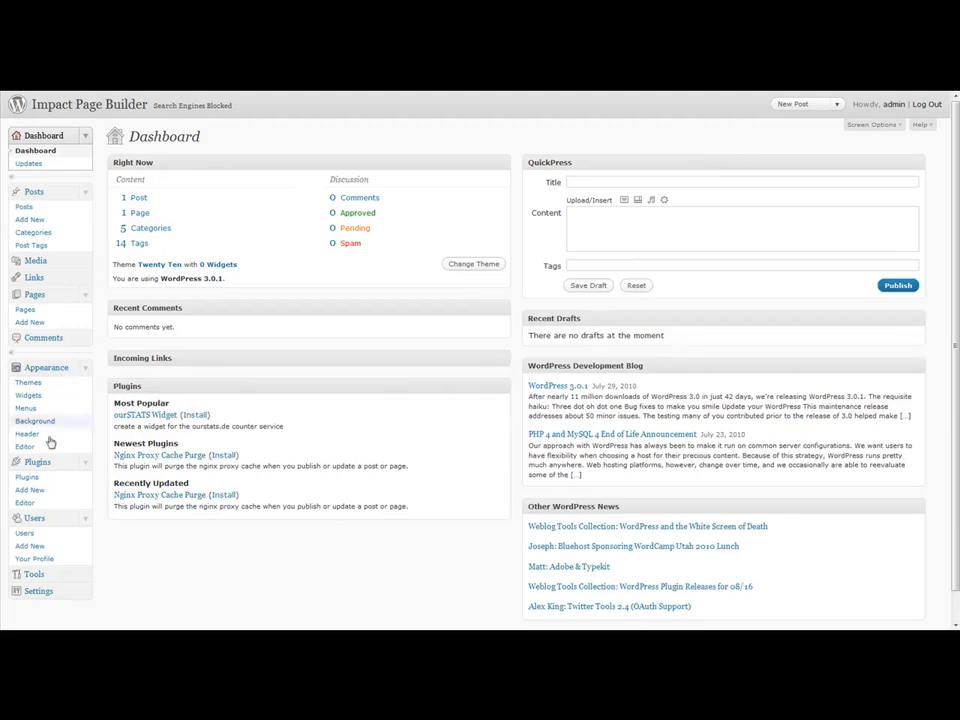
- Install the plugin from the impact_10.zip file by upload and activate it
click(30, 491)
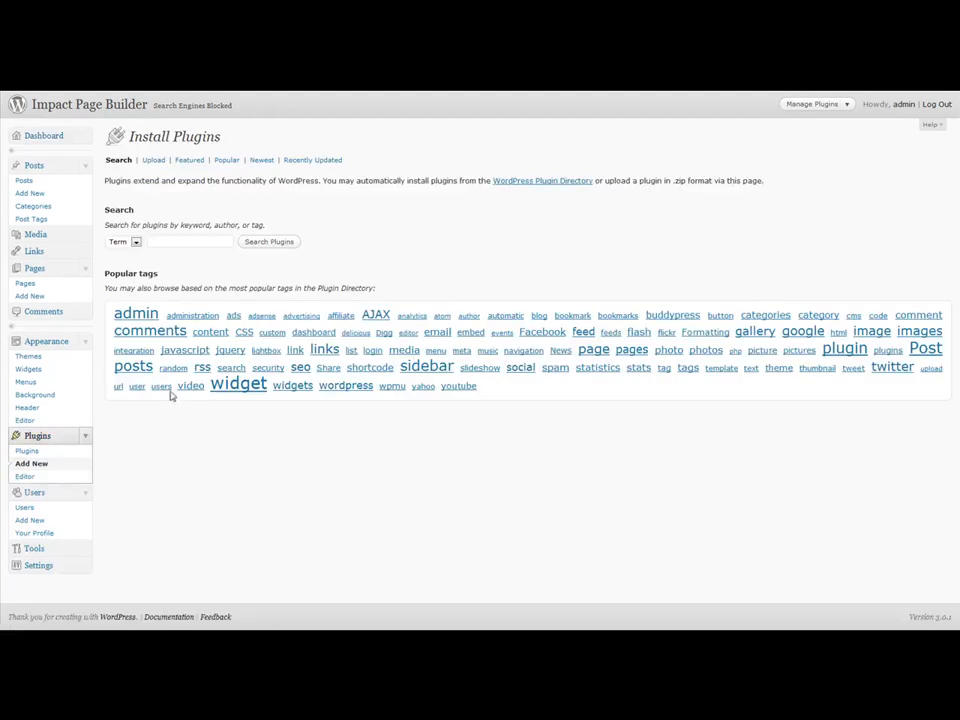
click(151, 163)
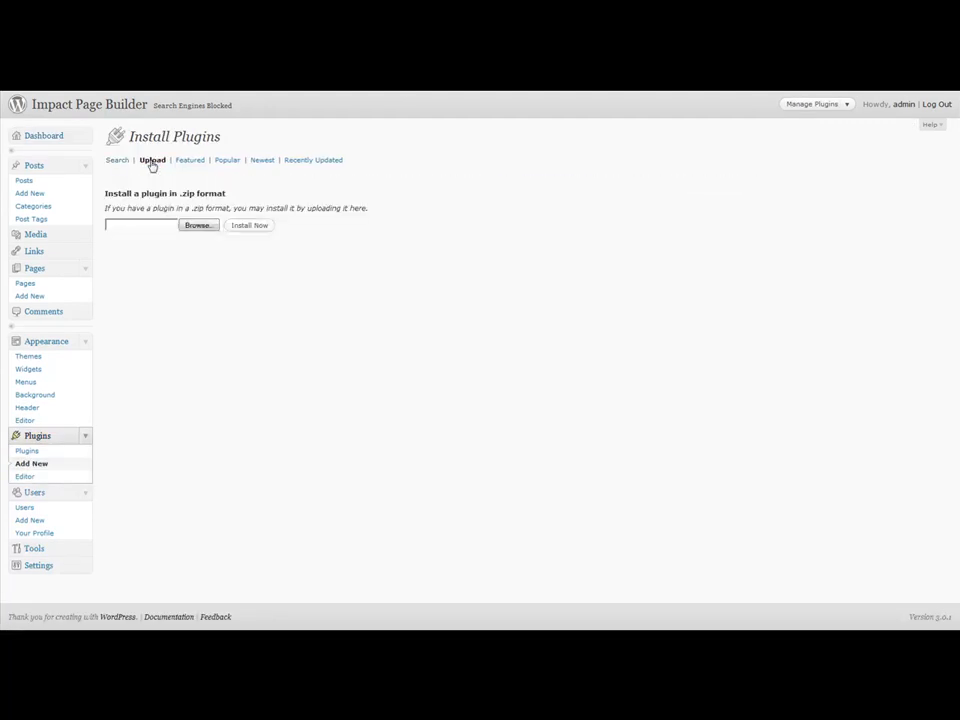
click(196, 225)
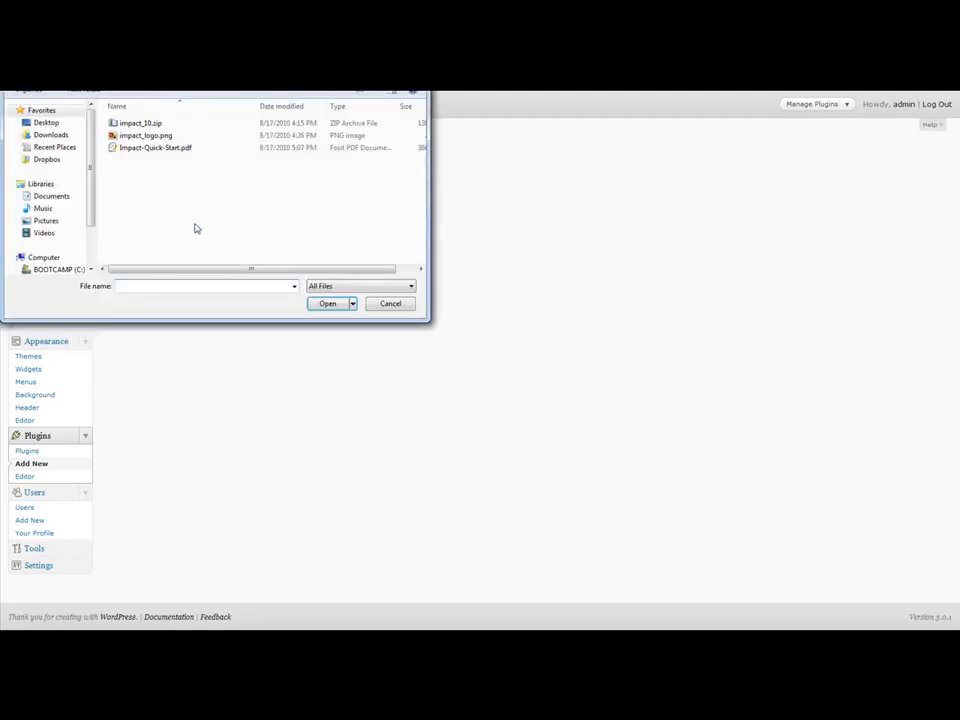
double_click(127, 128)
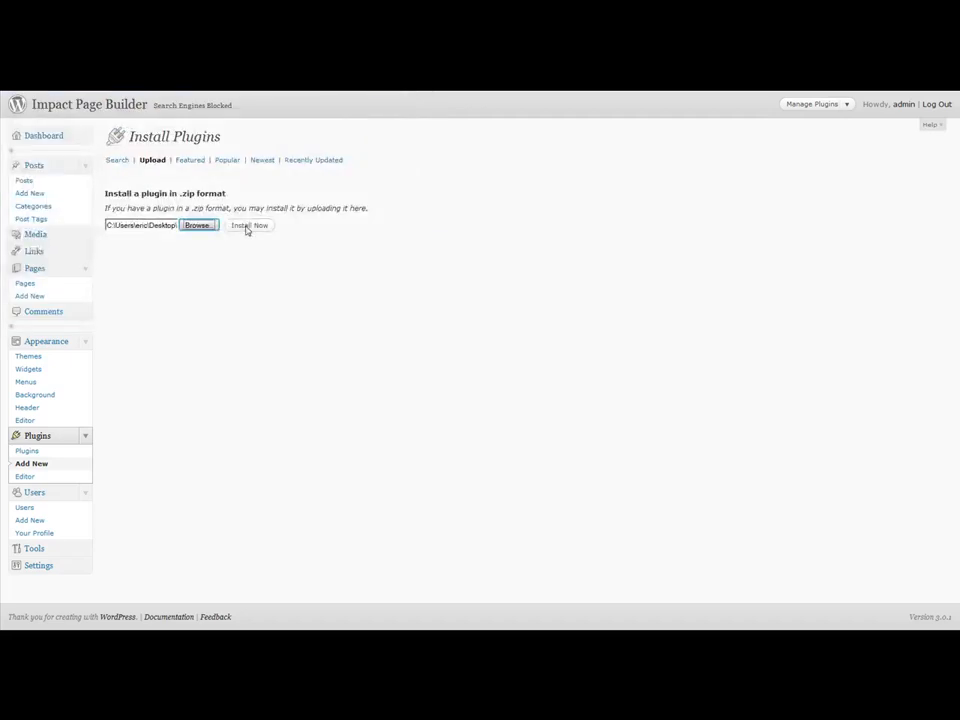
click(248, 226)
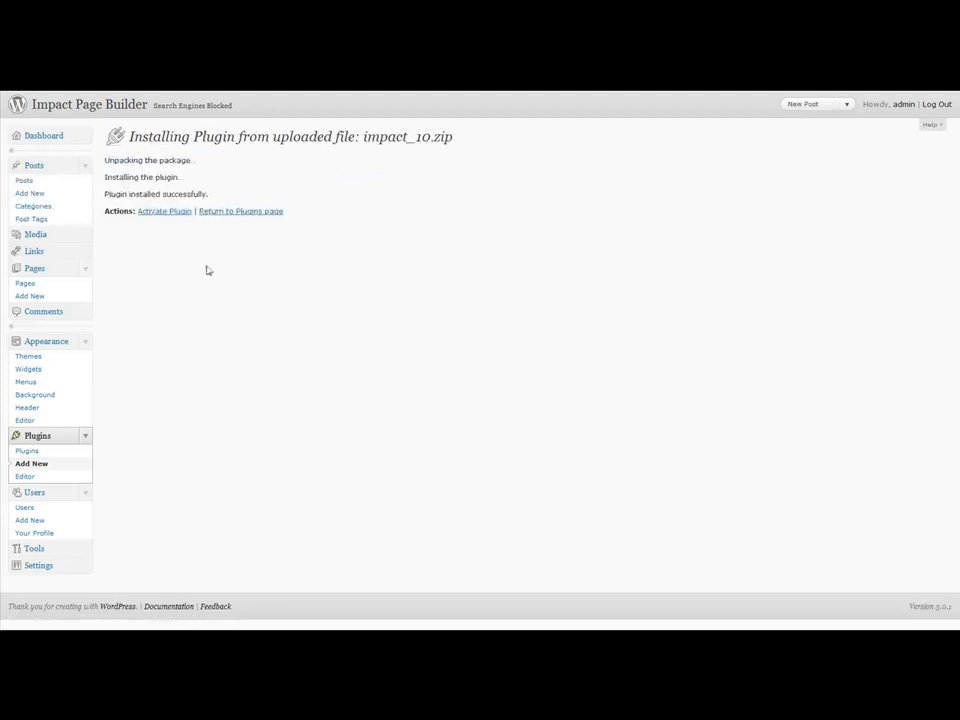
click(157, 215)
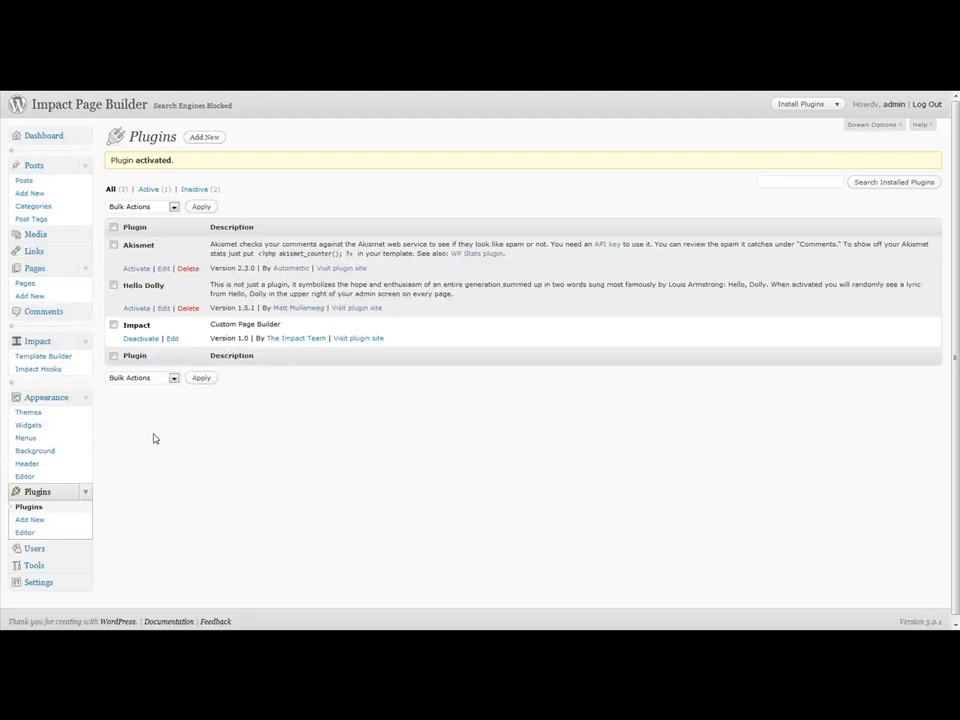
- Show the Impact Template Builder's template options beside the page preview and look through the structure, widths and title area settings
click(36, 358)
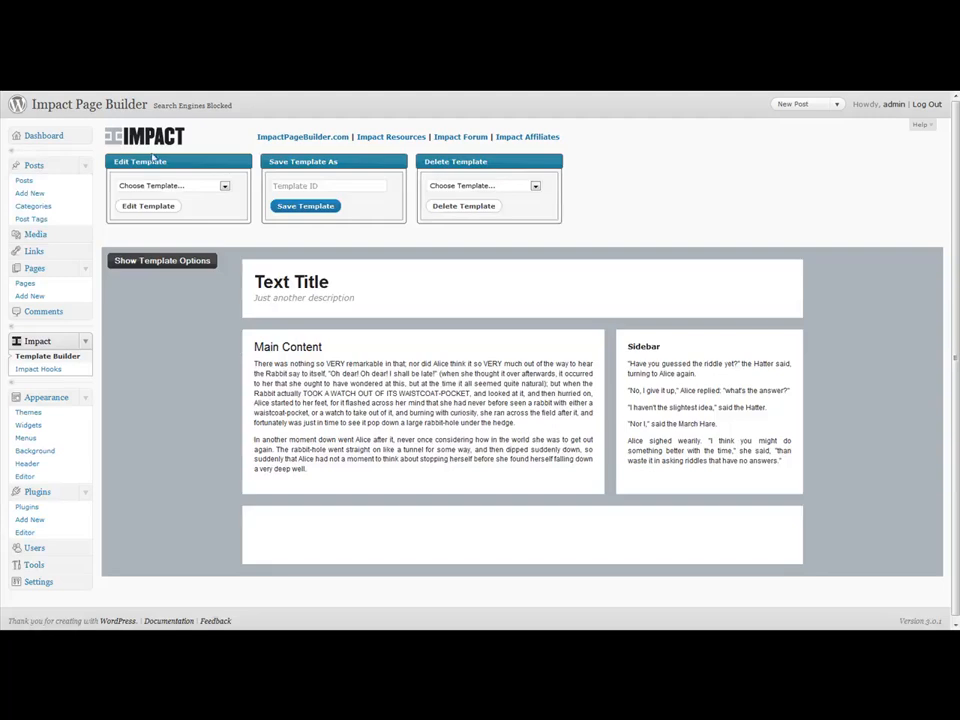
click(136, 262)
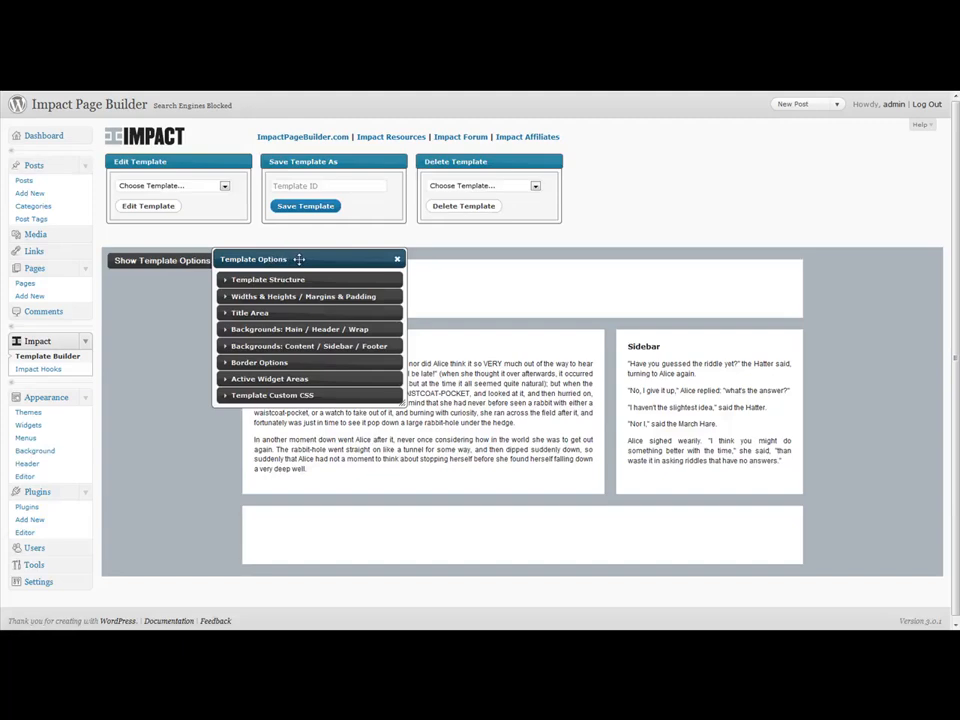
drag(298, 259, 124, 285)
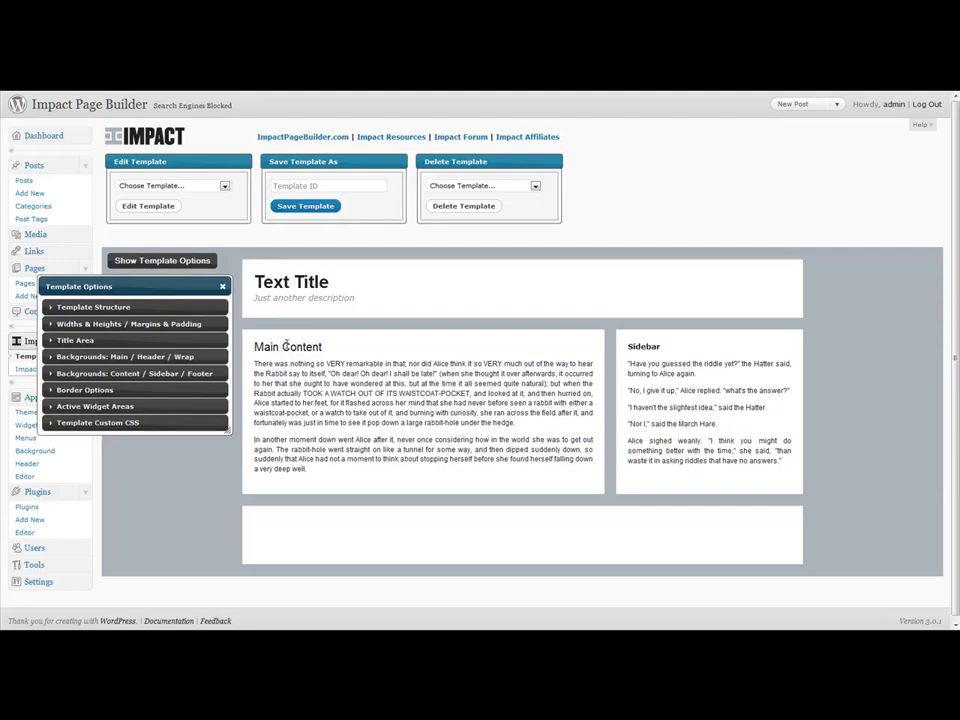
click(52, 308)
click(52, 340)
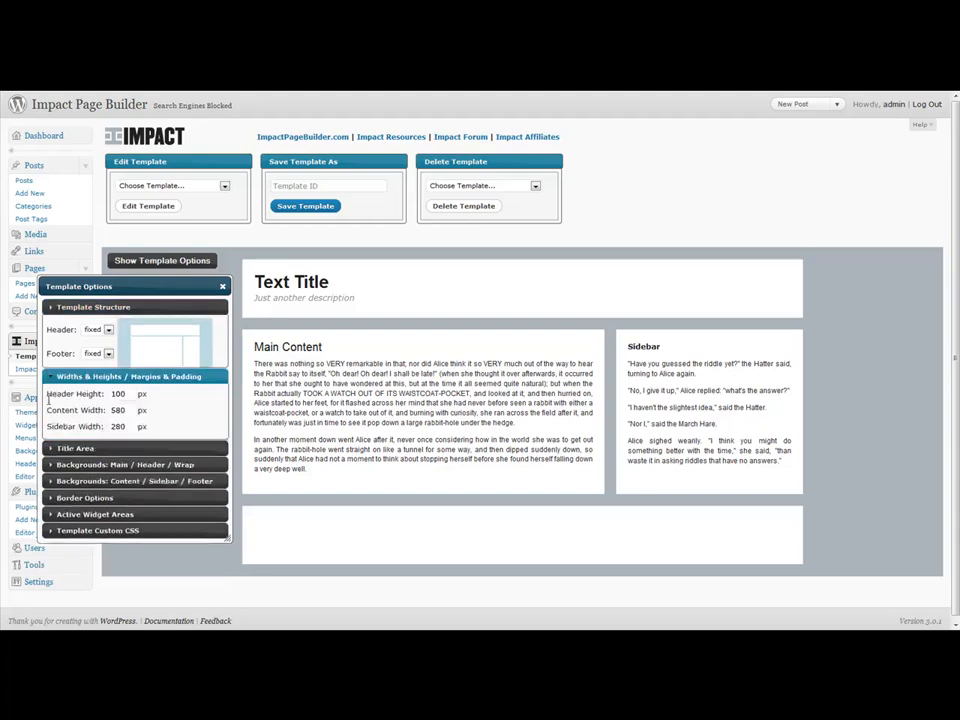
click(62, 488)
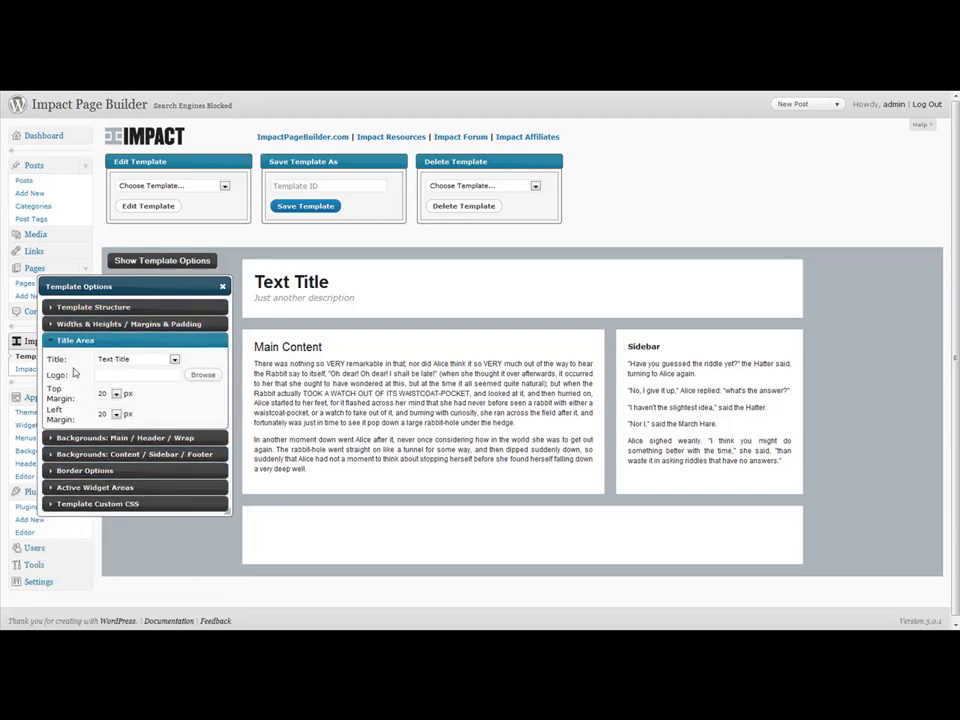
- Try a template structure with a fluid header and the sidebar on the left
click(51, 312)
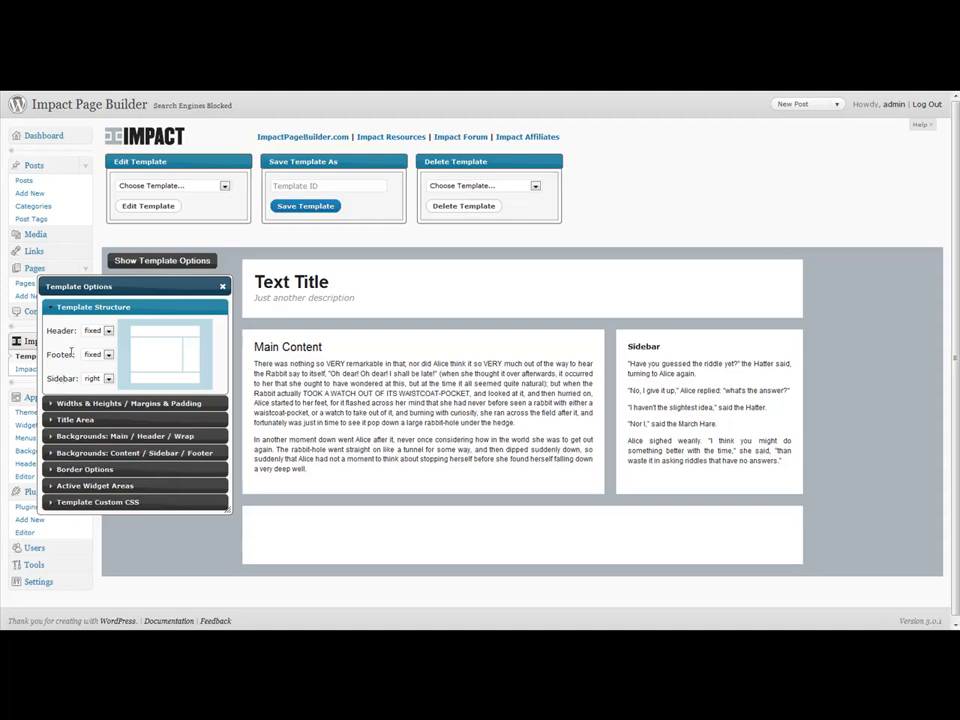
click(108, 333)
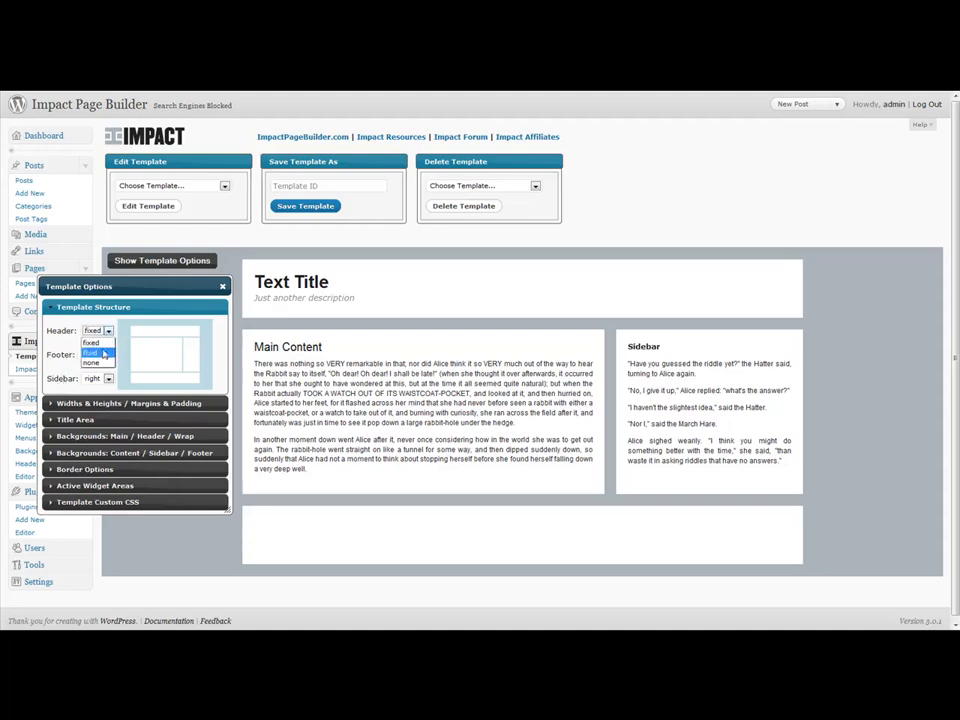
click(92, 347)
click(108, 378)
click(100, 399)
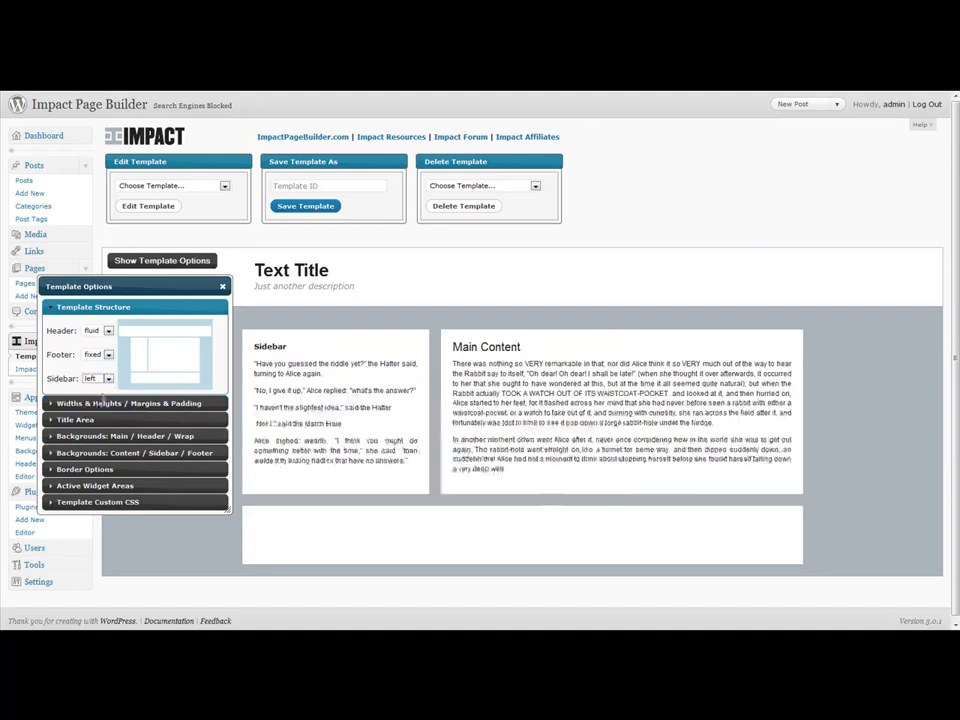
- Try the template structure without a sidebar by setting the sidebar to none
click(104, 379)
click(99, 406)
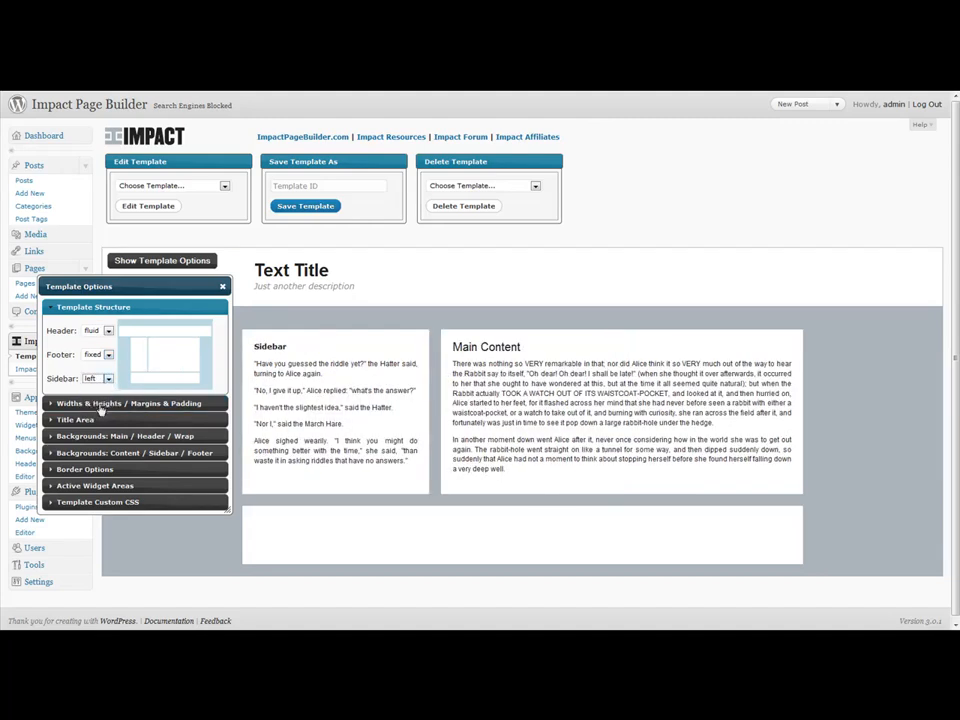
click(108, 380)
click(97, 410)
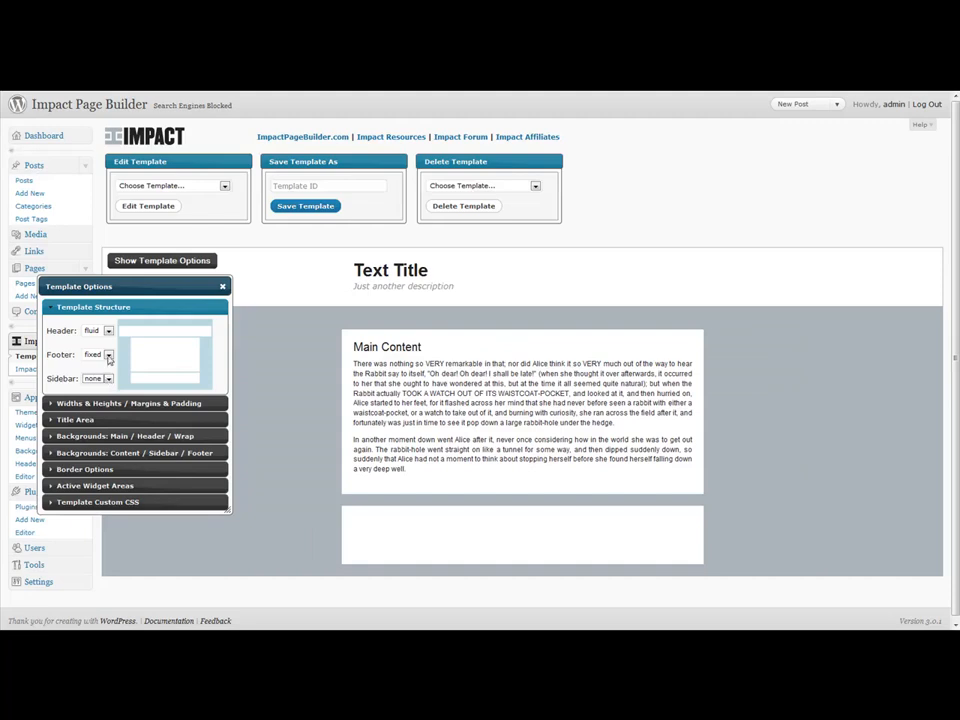
- Try a fluid footer and set the template's sidebar to left
click(108, 354)
click(98, 377)
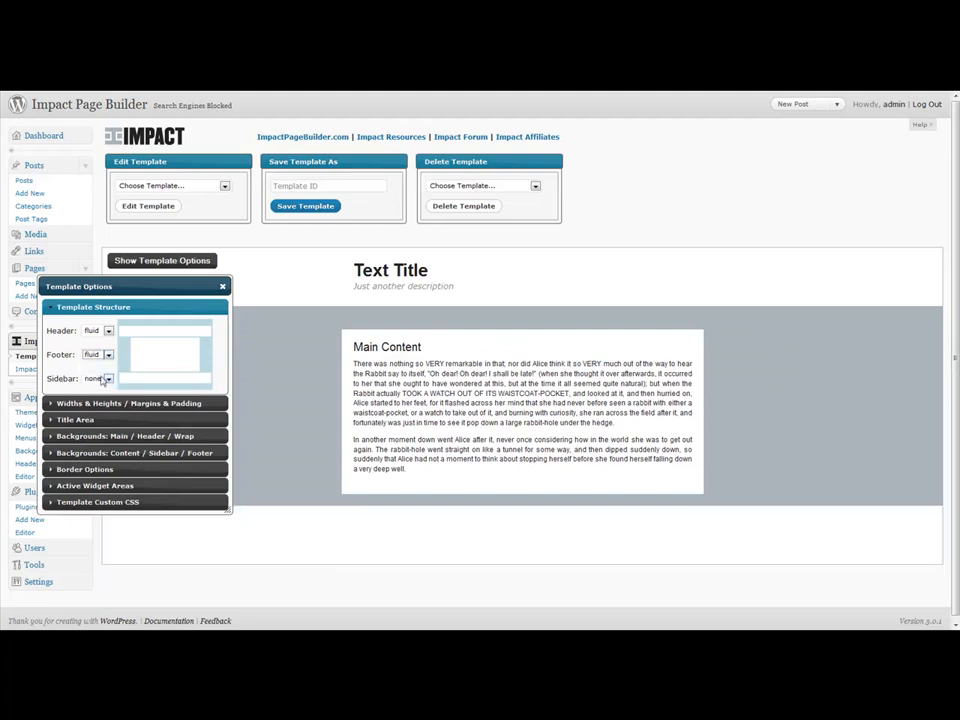
click(107, 378)
click(96, 398)
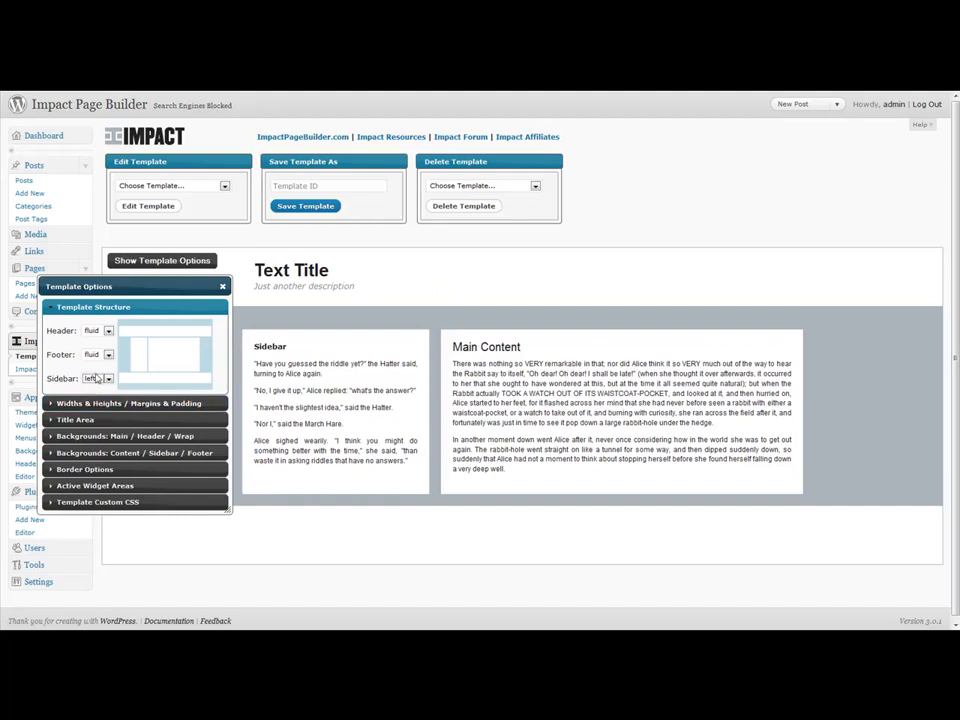
- Set the template's sidebar back to right and both the header and footer to fixed
click(100, 378)
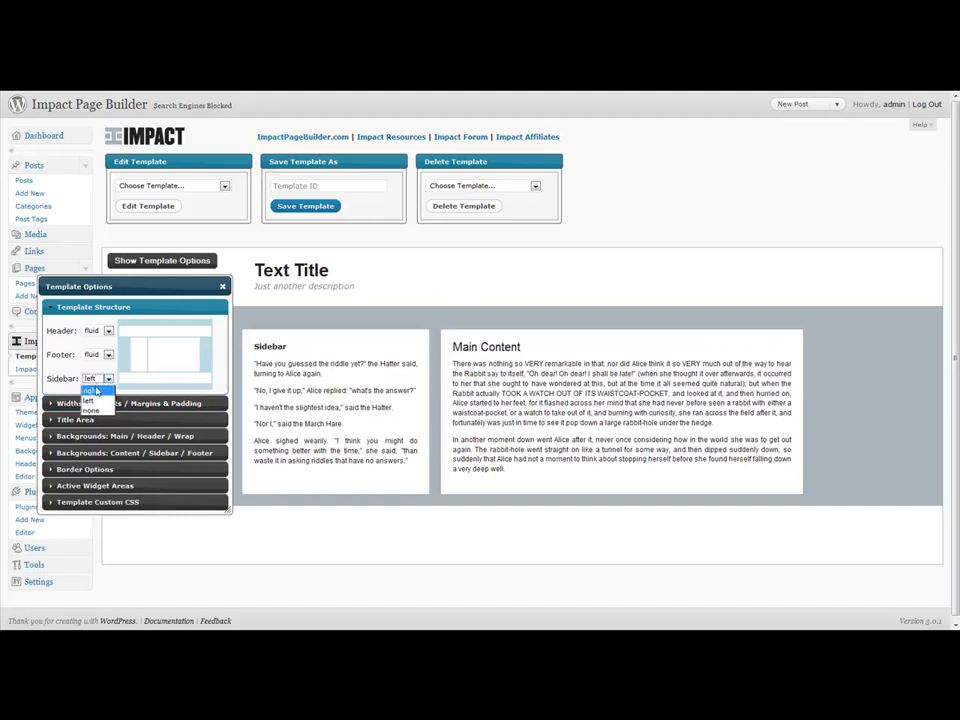
click(99, 370)
click(107, 330)
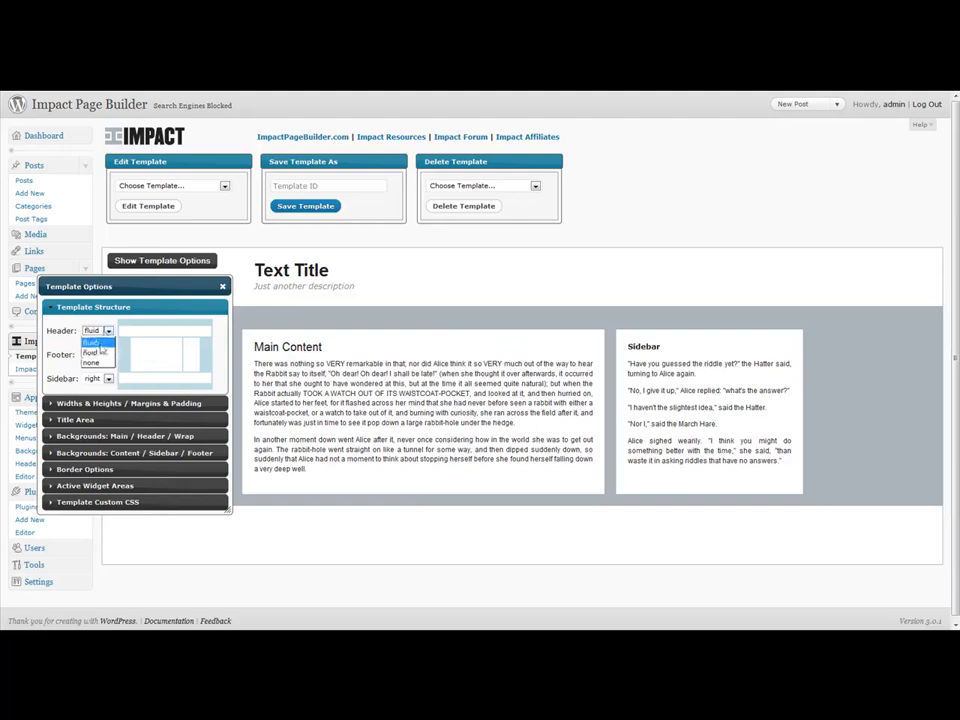
click(100, 345)
click(102, 355)
click(99, 369)
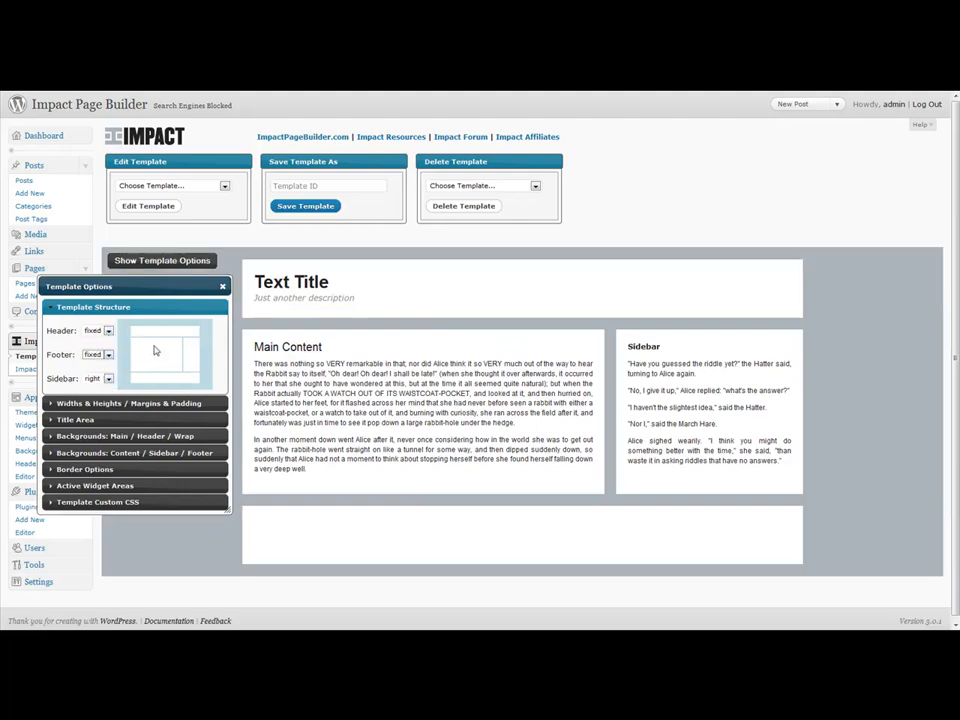
- Set the template's footer height to 60 px
click(64, 403)
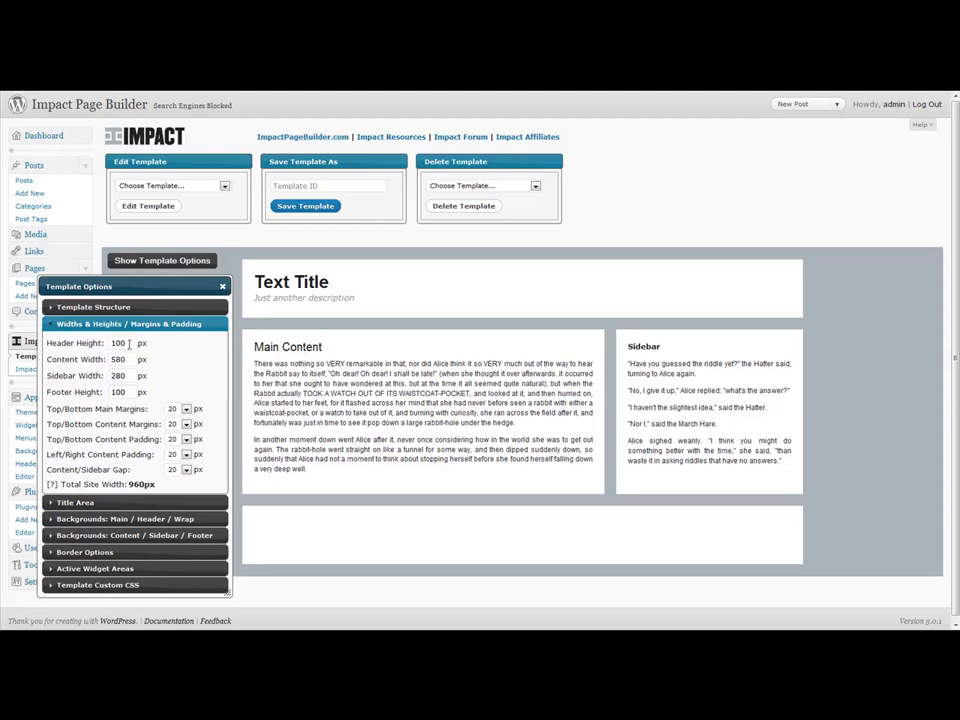
drag(130, 391, 102, 392)
text(60)
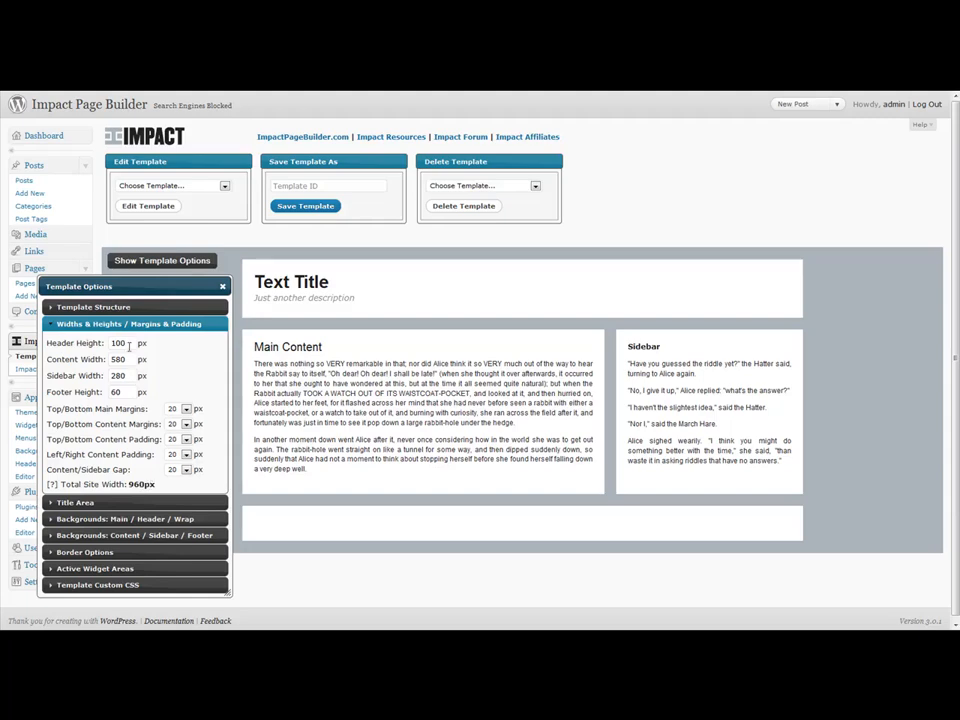
- Try narrowing the template's content width by 100 px and set it back to 580 px
click(97, 359)
text(4)
click(196, 371)
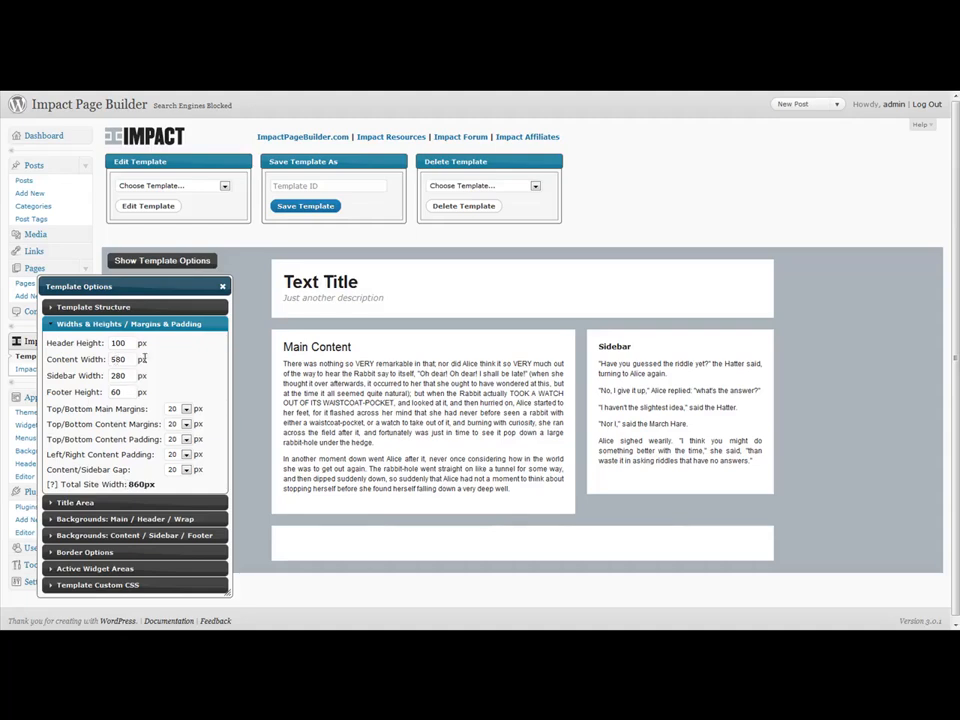
click(171, 362)
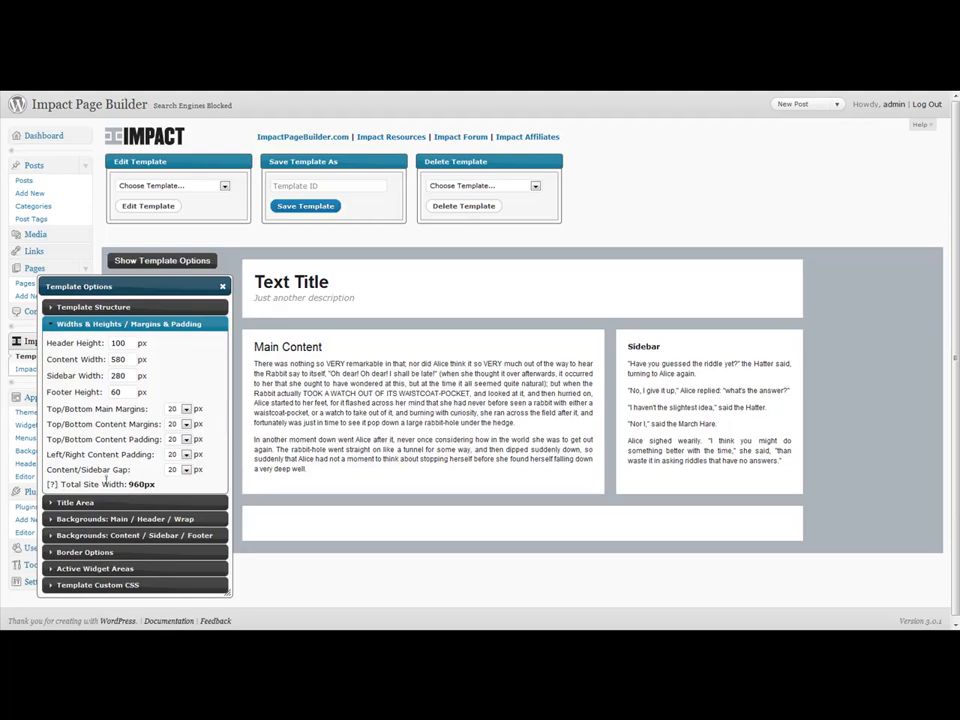
- Try the No Title option for the template's title area and switch the title to Logo Image
click(52, 508)
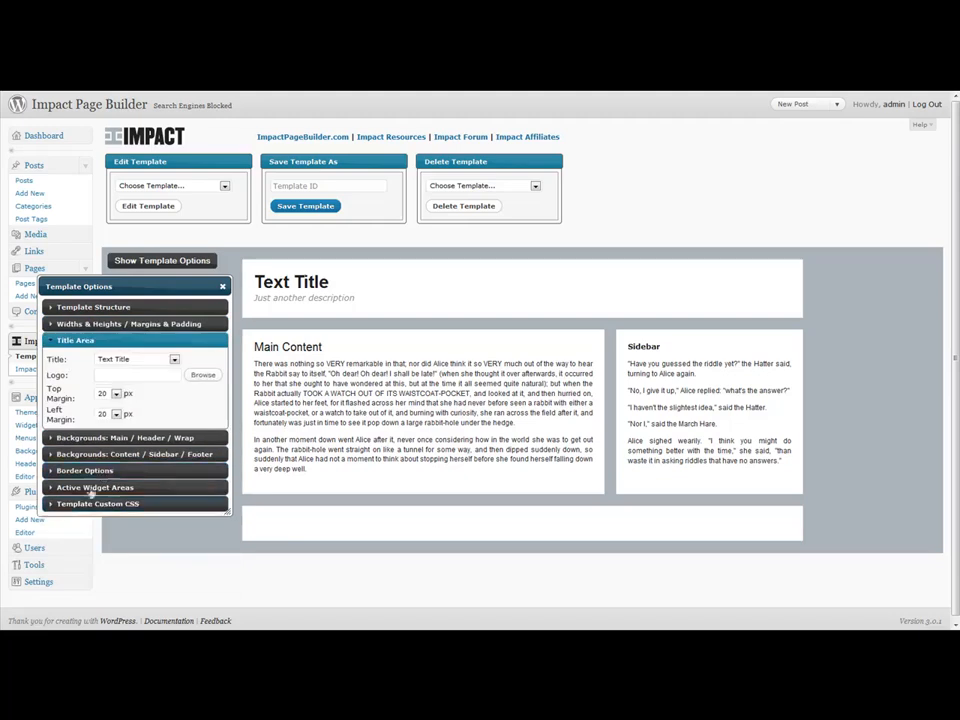
click(116, 360)
click(112, 378)
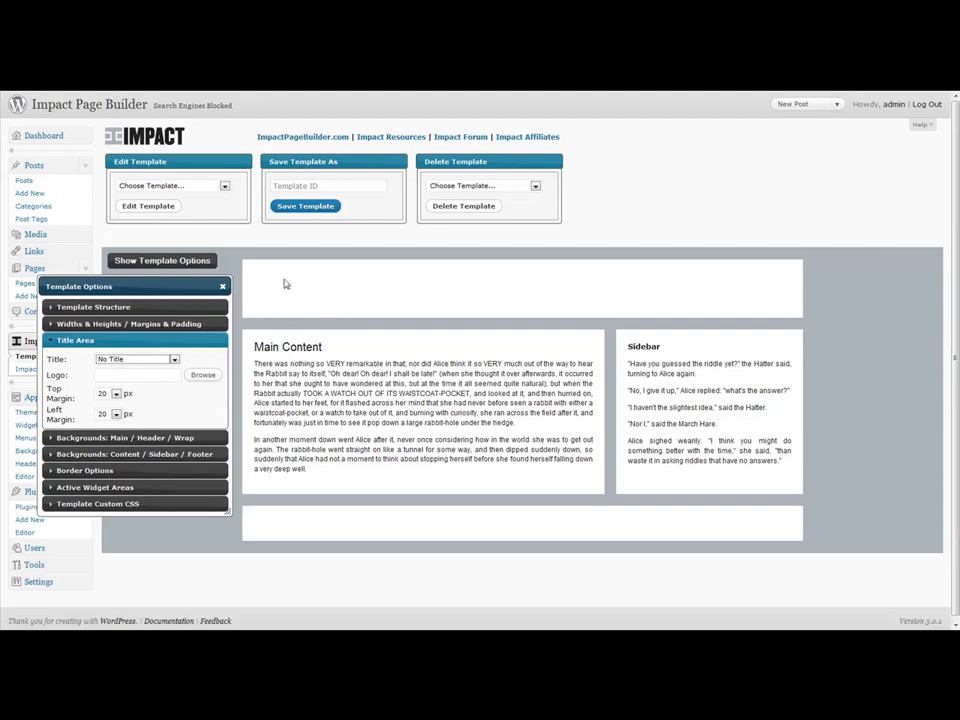
click(150, 360)
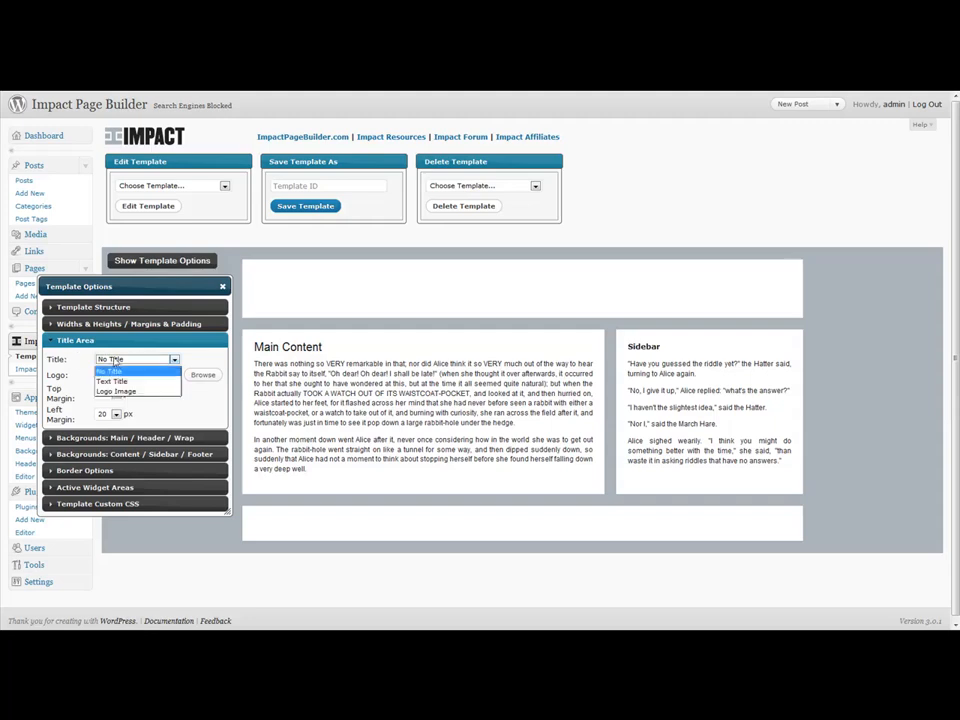
click(113, 390)
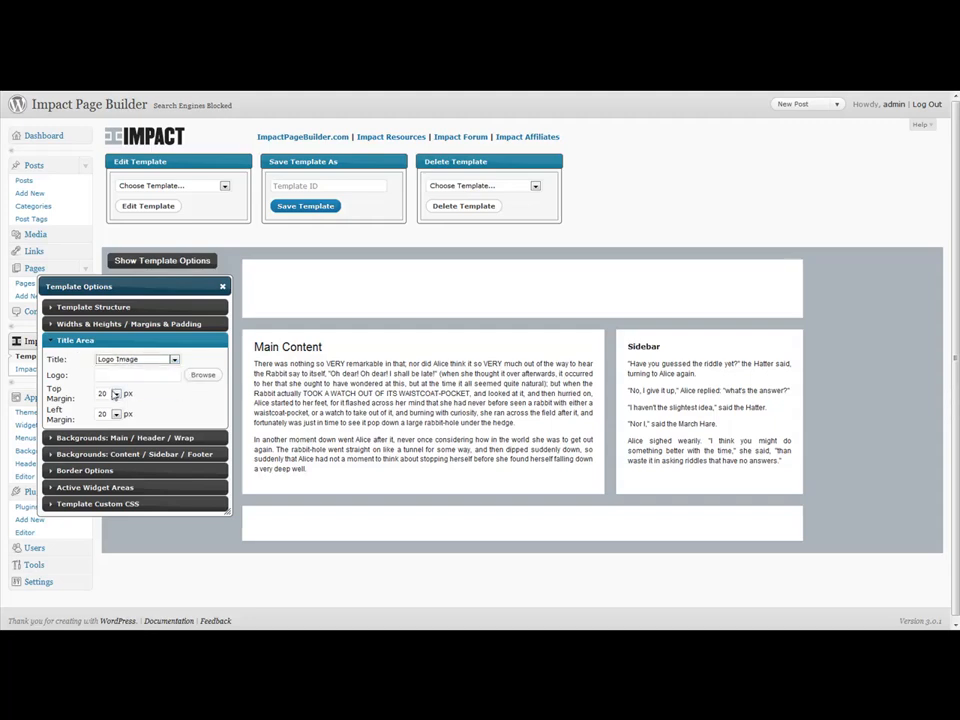
- Upload impact_logo.png from the computer for the title area's logo
click(202, 375)
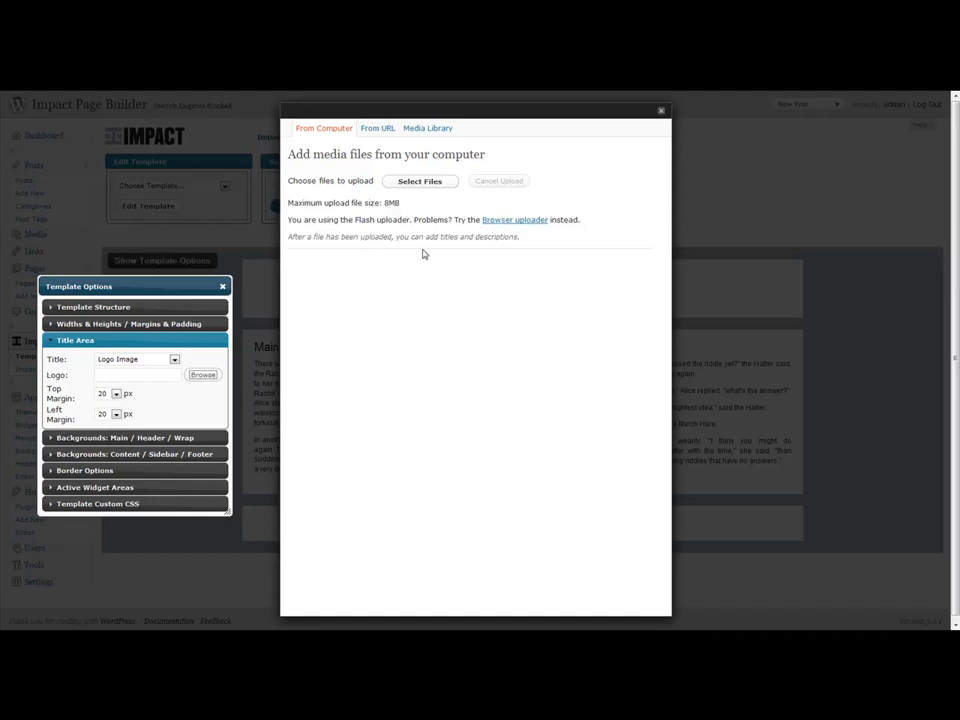
click(417, 182)
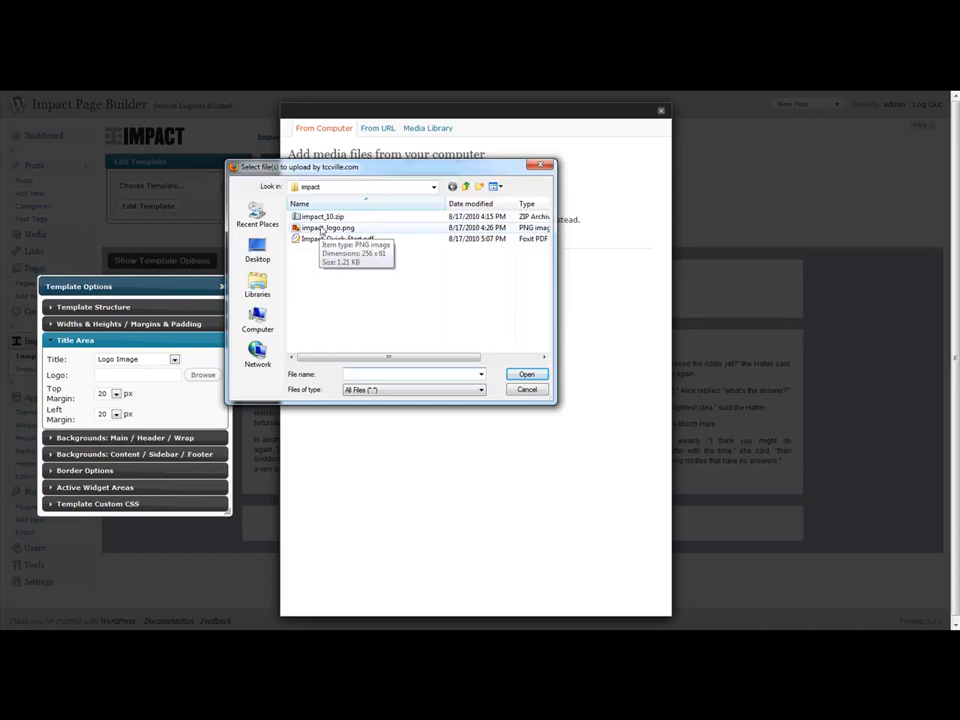
double_click(314, 230)
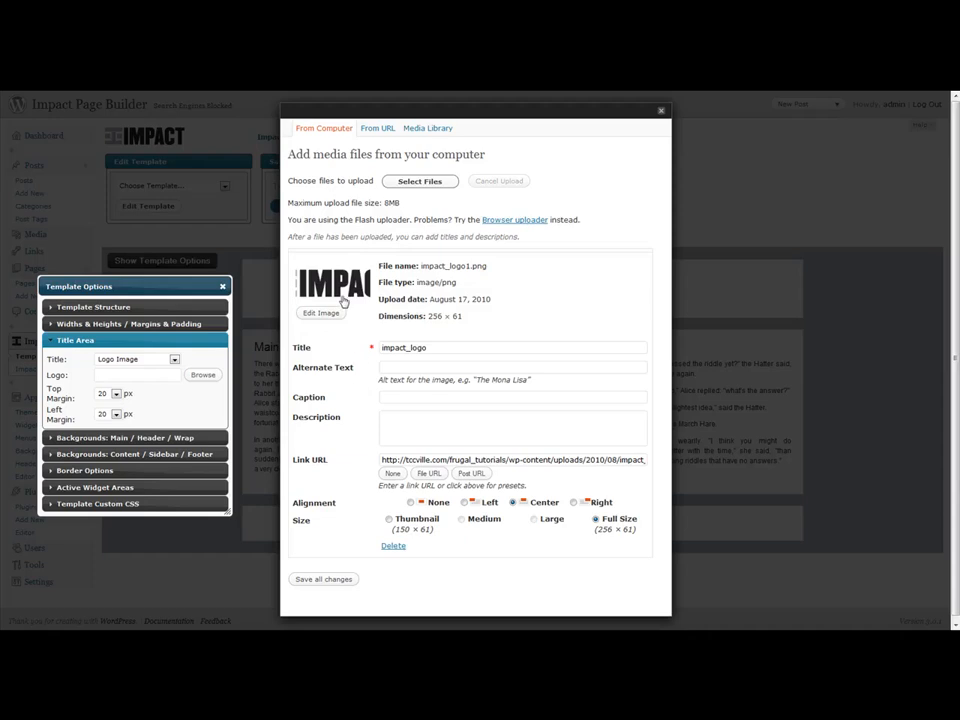
- Insert the newly uploaded impact_logo image from the media library as the title area's logo
click(427, 130)
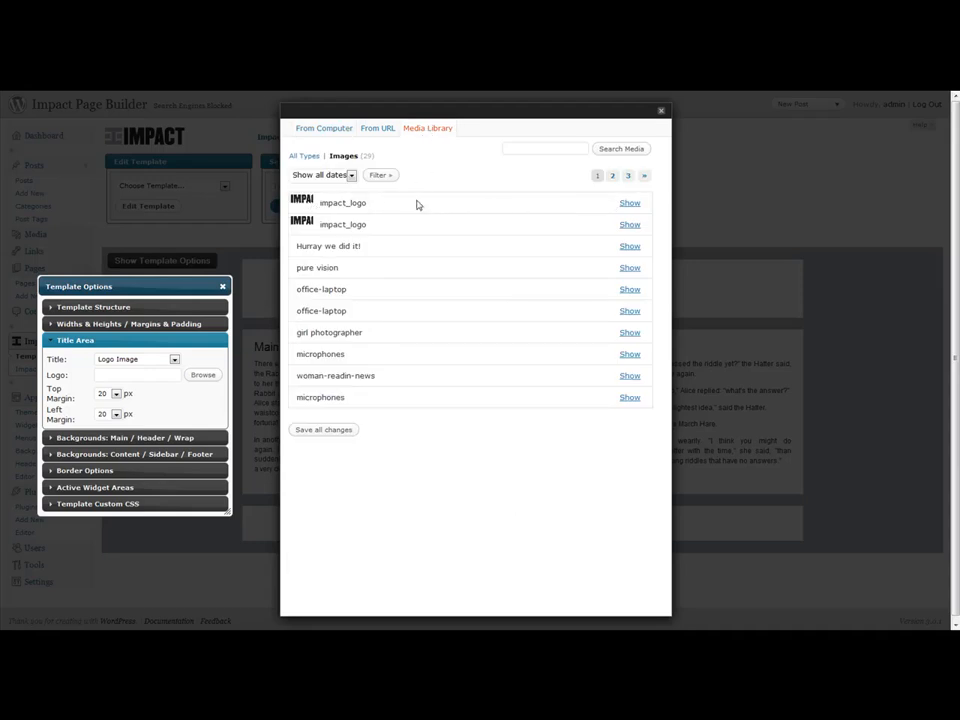
click(629, 204)
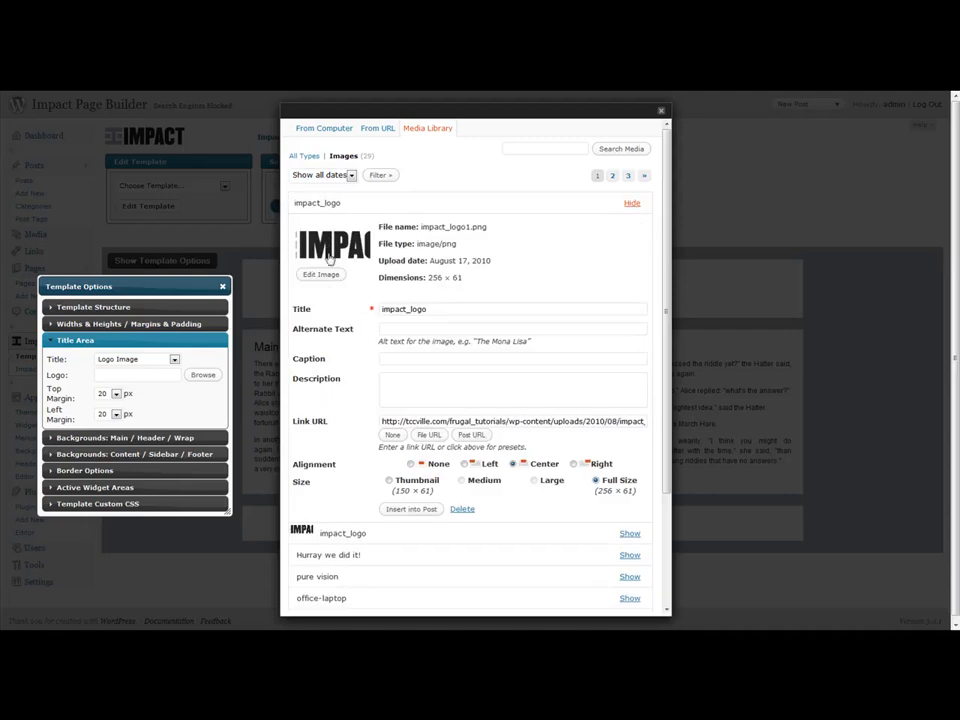
click(394, 510)
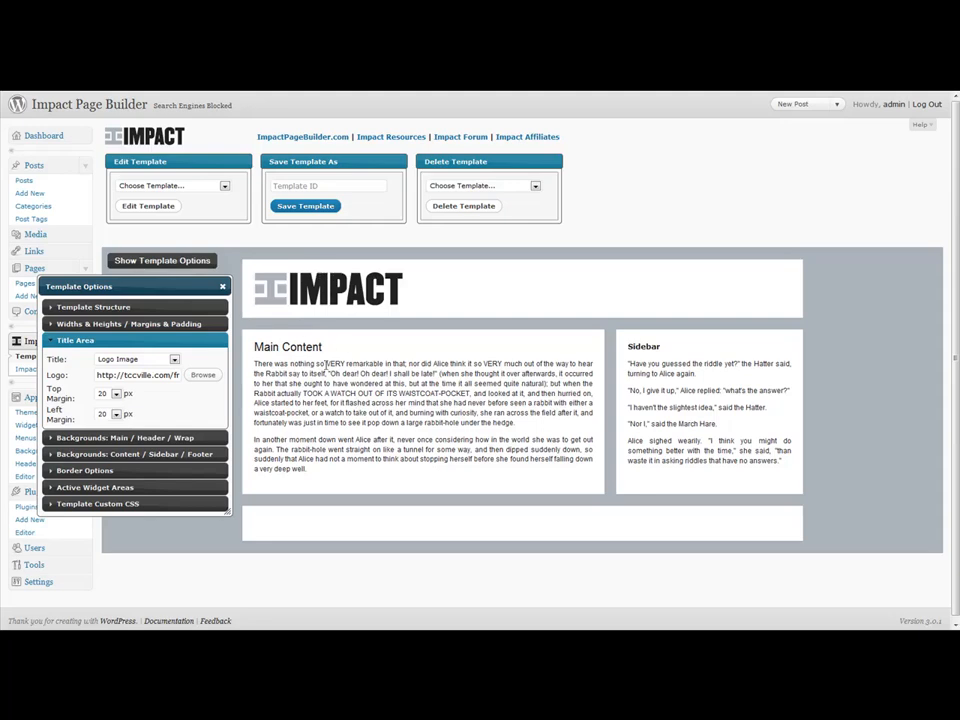
- Try a 0 px top margin for the title area's logo and set it back to 20 px
click(116, 395)
click(113, 402)
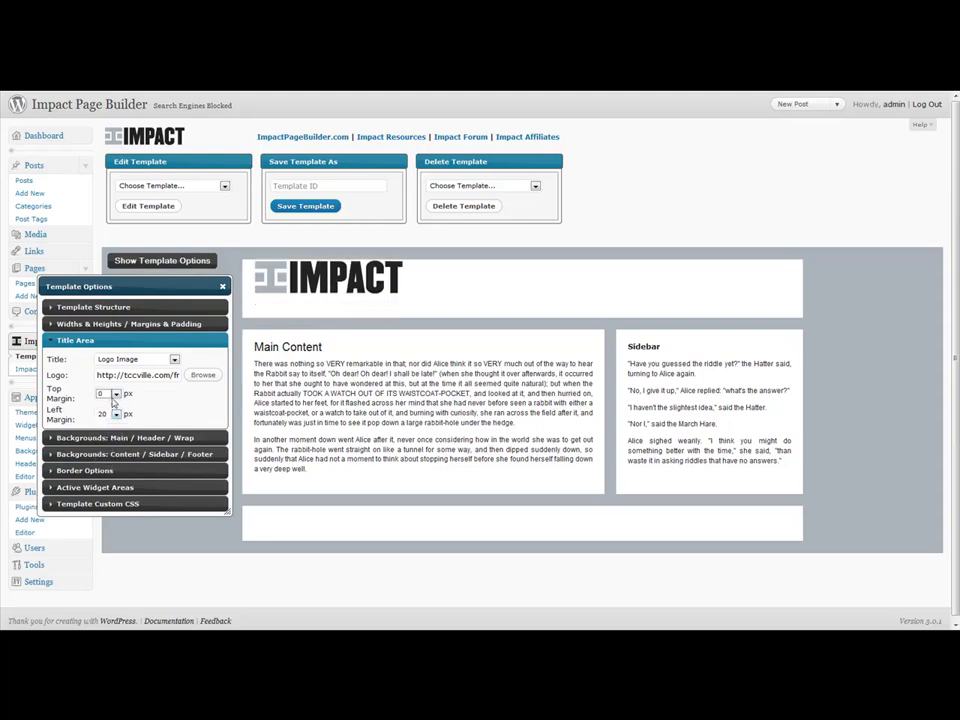
click(115, 395)
click(82, 318)
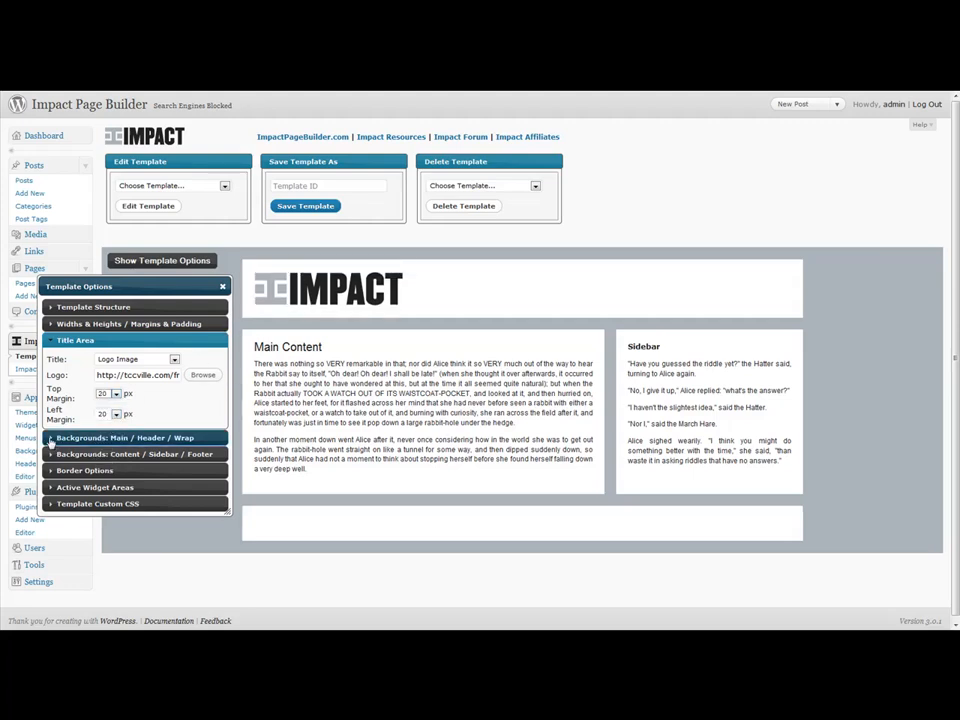
- Examine the background types available for the template's main background, moving the options window clear of the settings
click(51, 441)
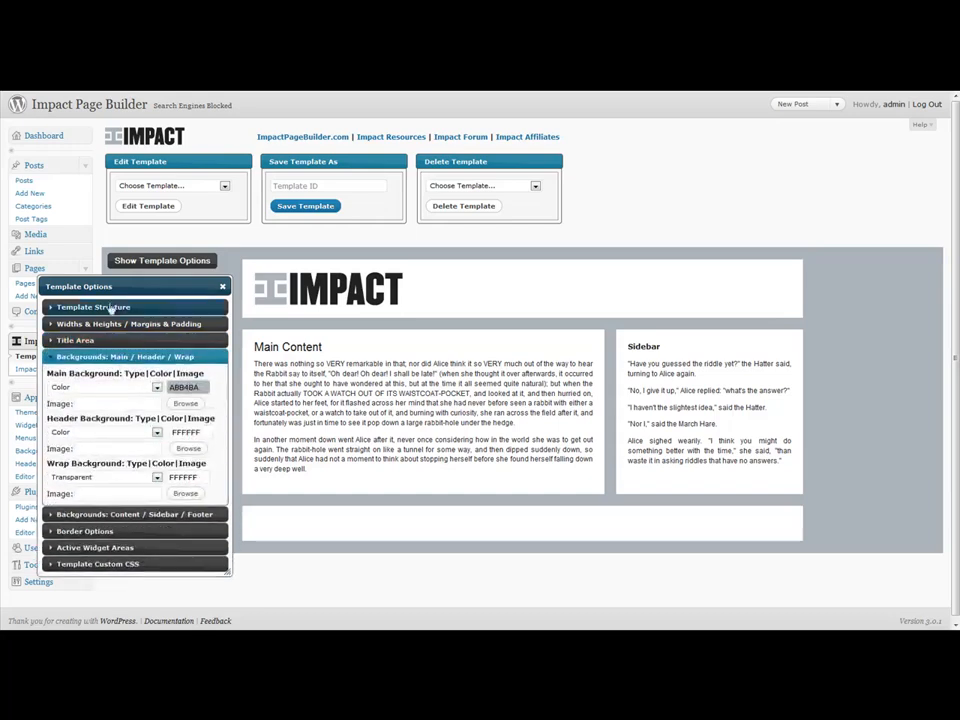
drag(109, 288, 114, 261)
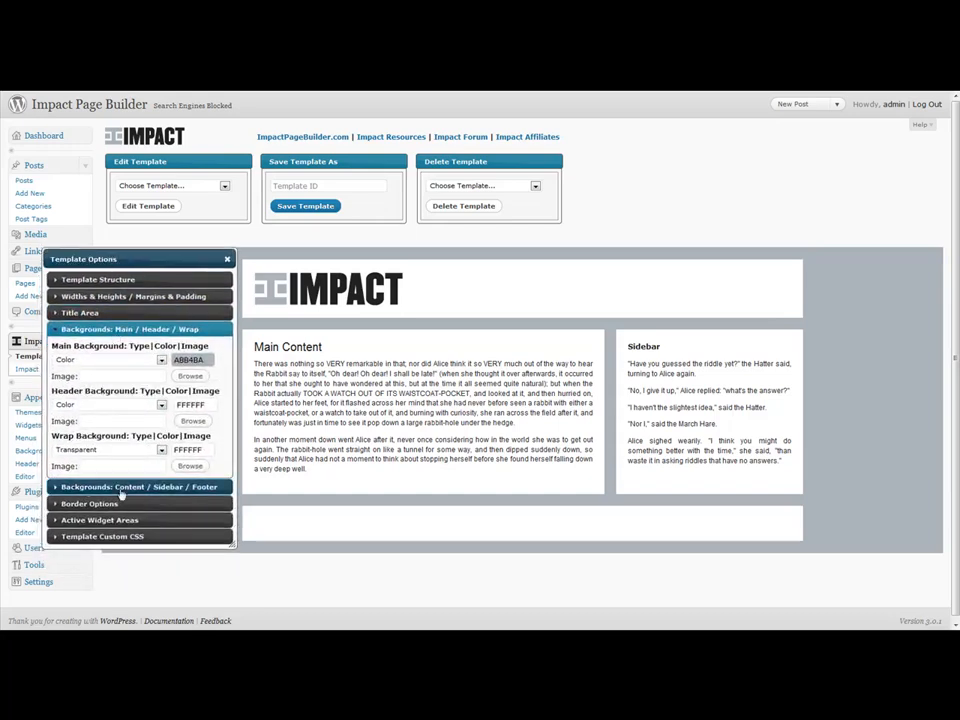
click(110, 362)
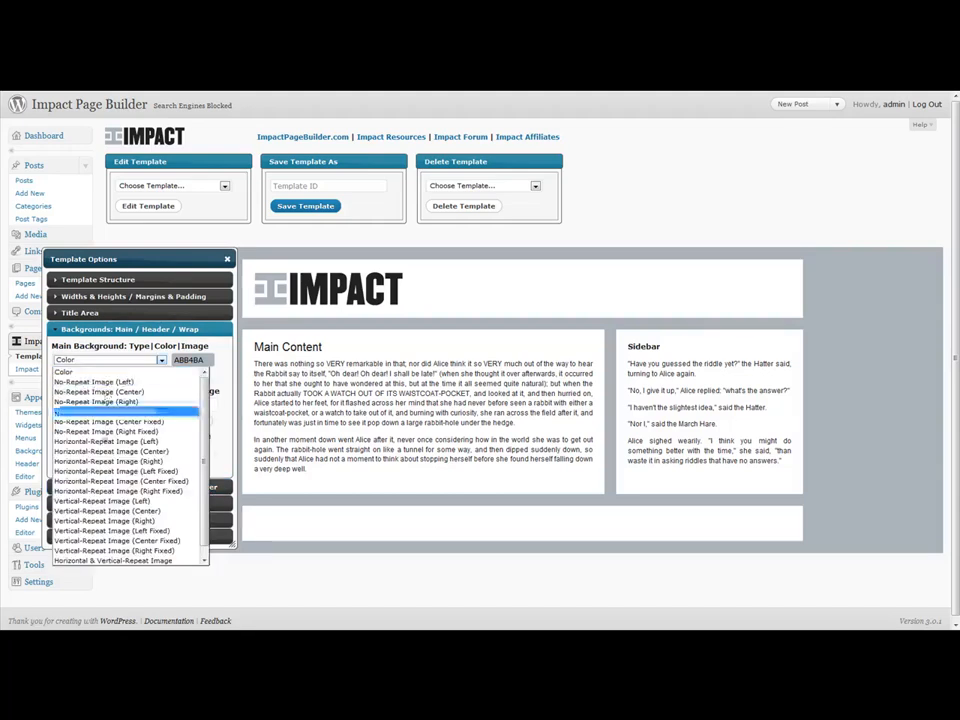
click(106, 349)
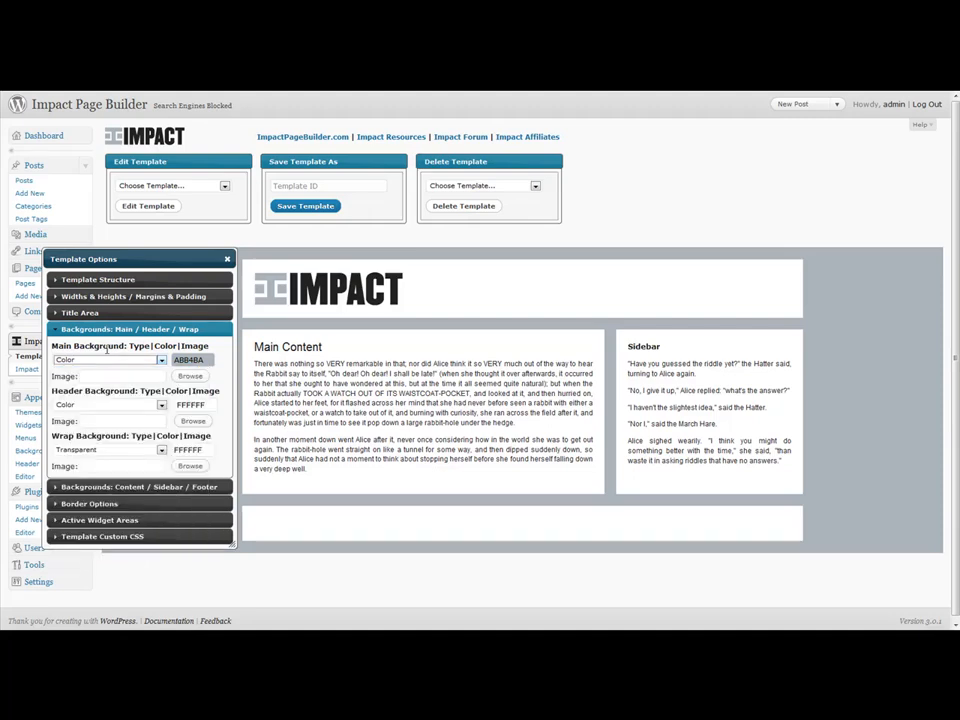
- Try an olive colour for the header background and set it back to FFFFFF
click(179, 404)
mouse_move(208, 428)
mouse_down()
mouse_move(255, 436)
mouse_move(210, 437)
mouse_move(199, 450)
mouse_up()
drag(299, 431, 298, 443)
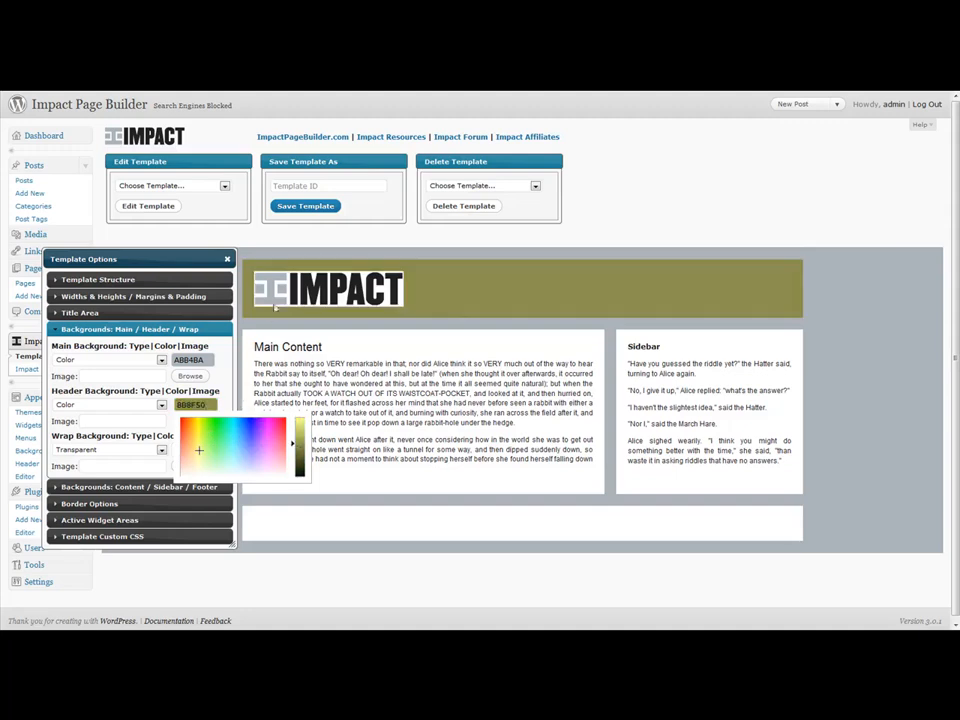
click(220, 382)
drag(209, 405, 148, 405)
text(FFFFFF)
click(188, 380)
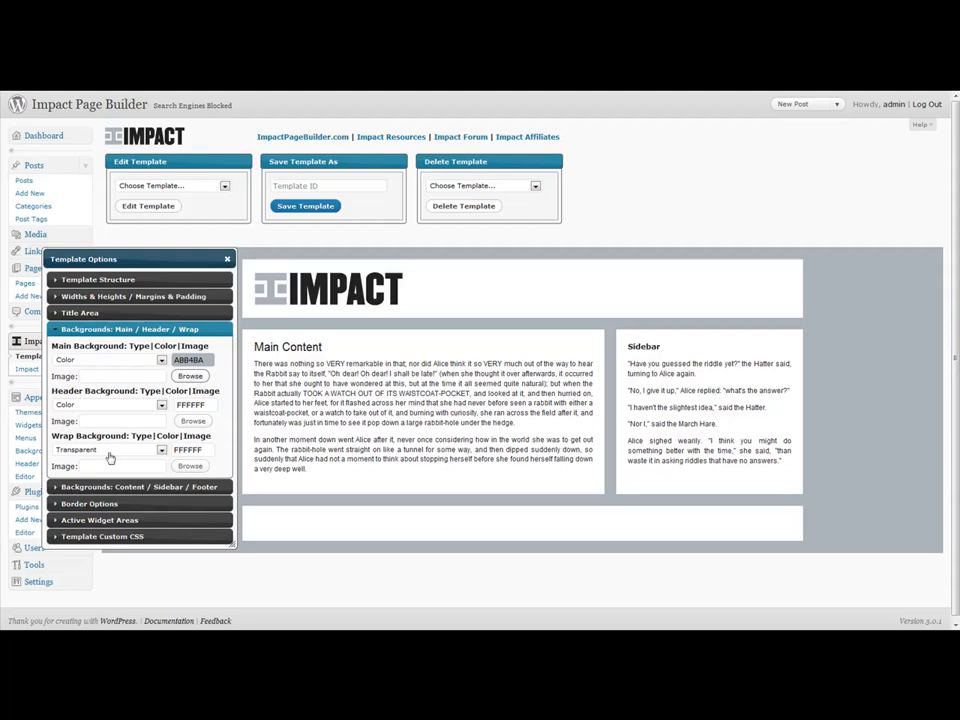
- Examine the content, sidebar and footer backgrounds, the border options and the available widget areas, keeping the template preview visible
click(88, 486)
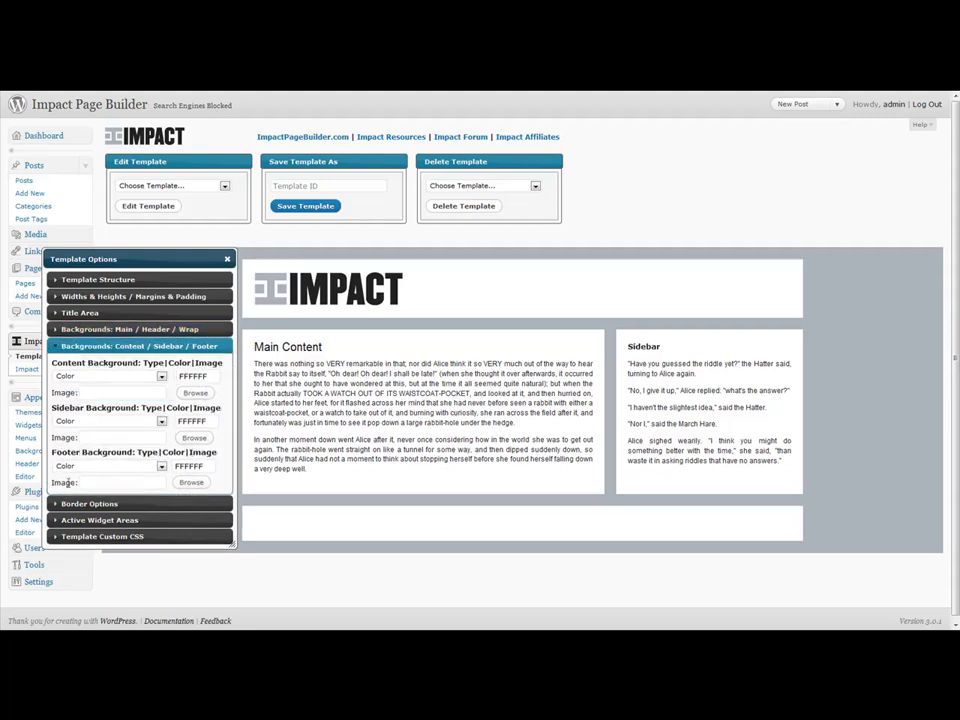
click(80, 503)
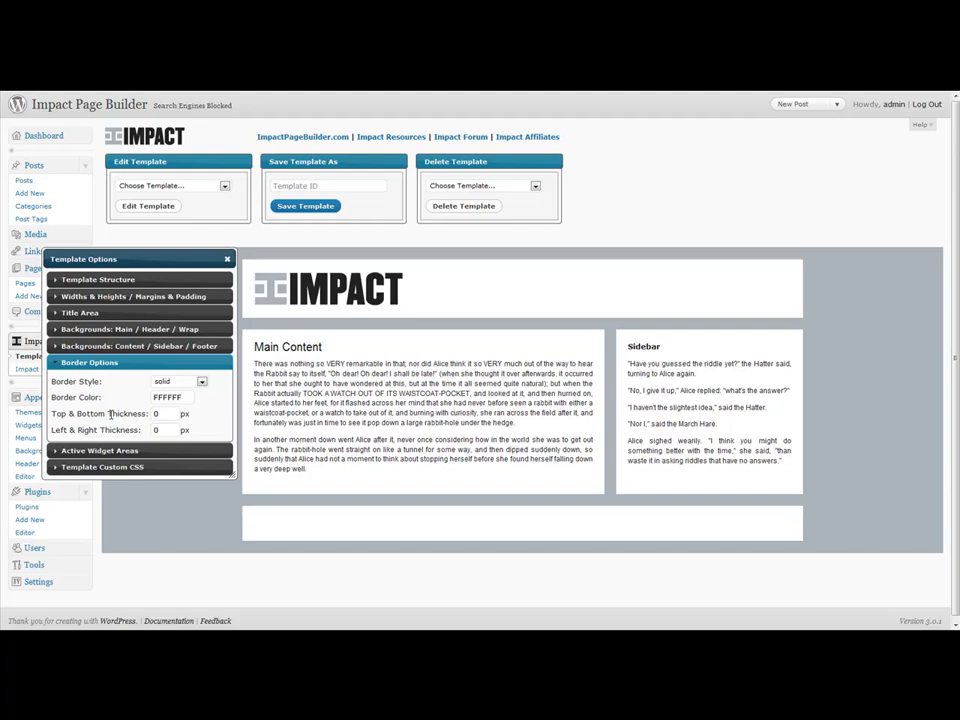
click(60, 452)
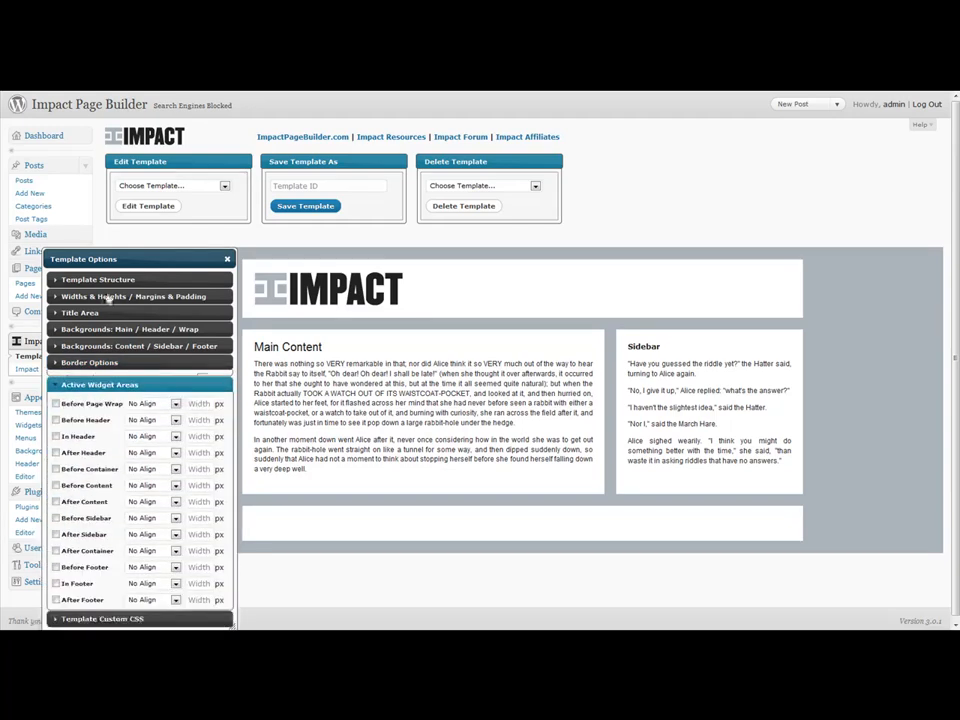
drag(124, 263, 130, 181)
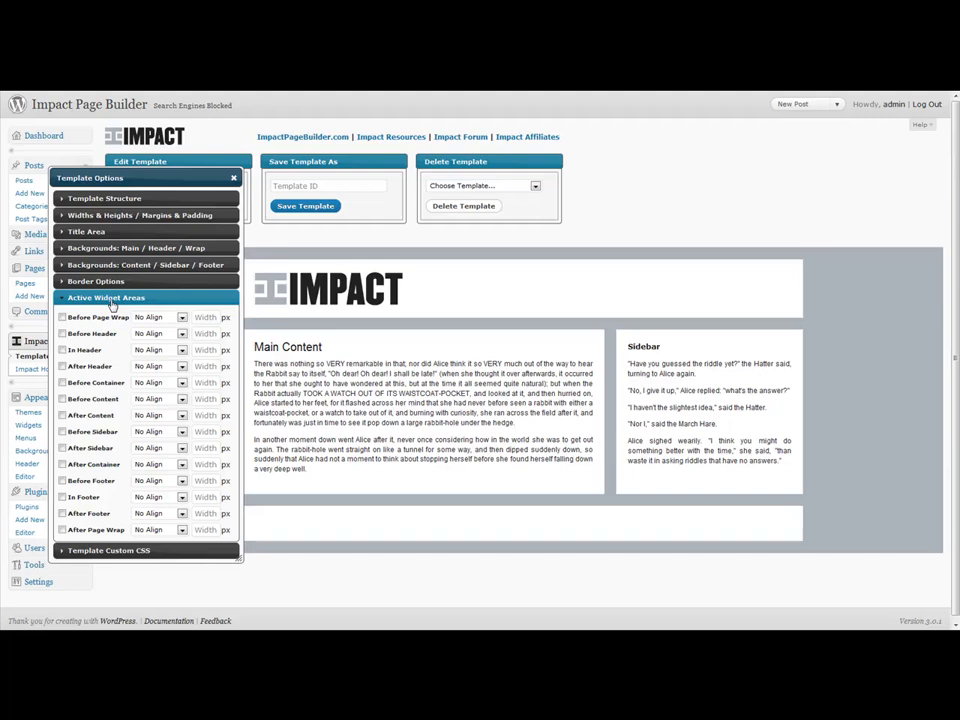
drag(138, 177, 122, 177)
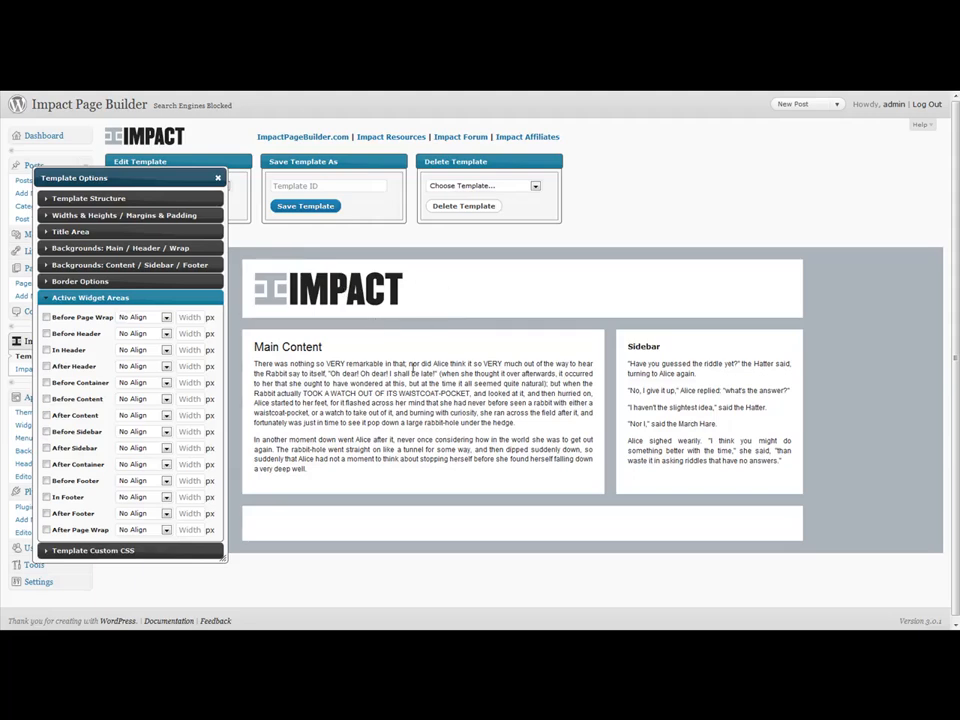
- Try the Before Page Wrap, Before Header, In Header, Before Content and After Content widget areas and deactivate all five again
click(46, 317)
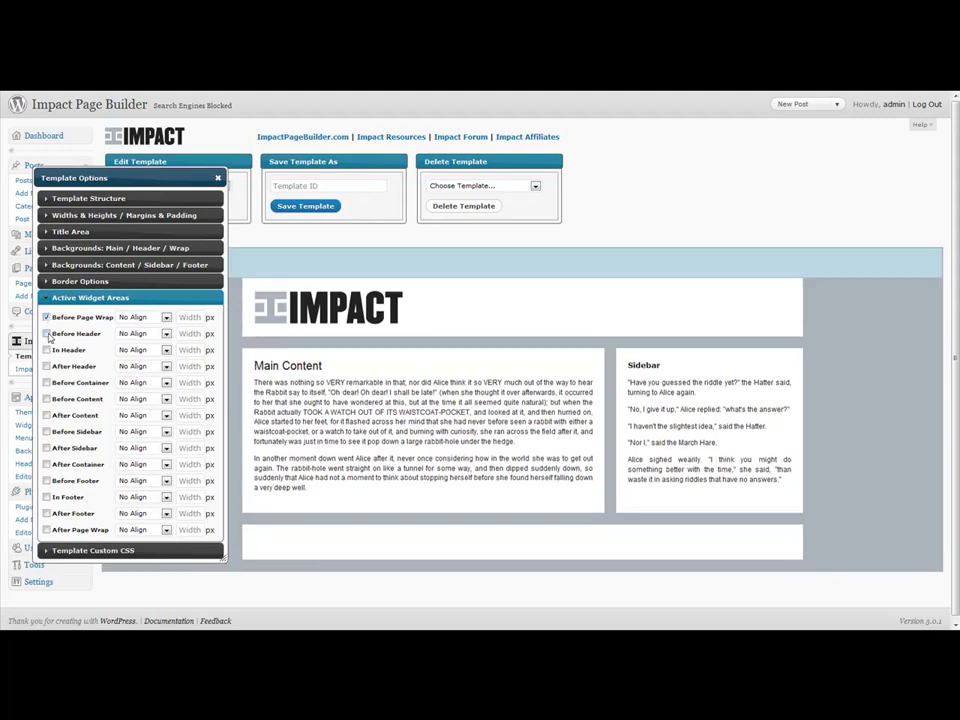
click(46, 334)
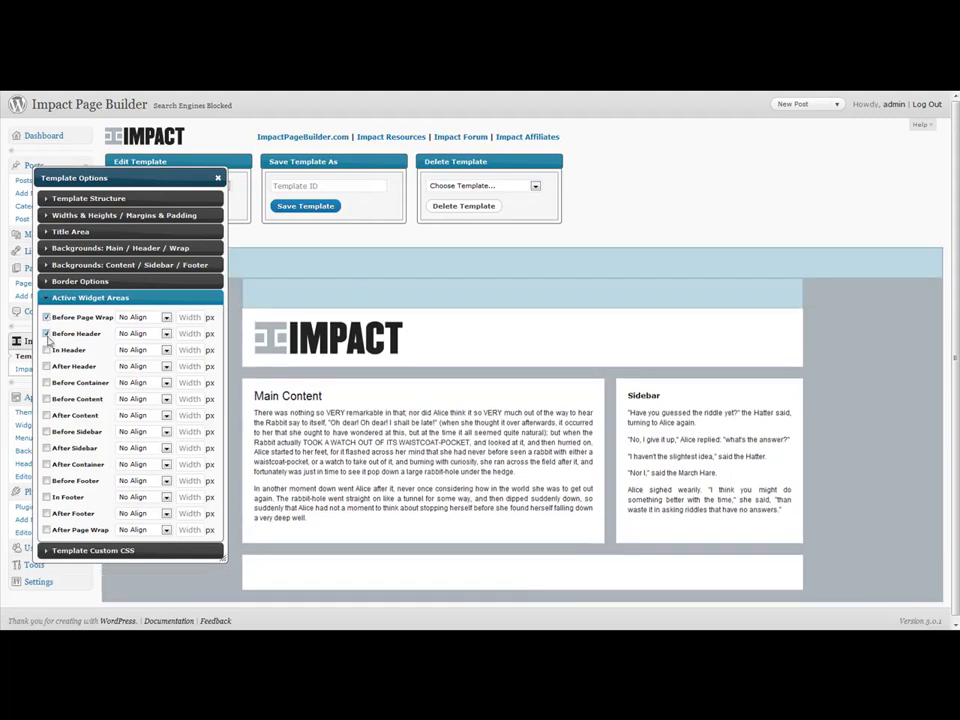
click(46, 350)
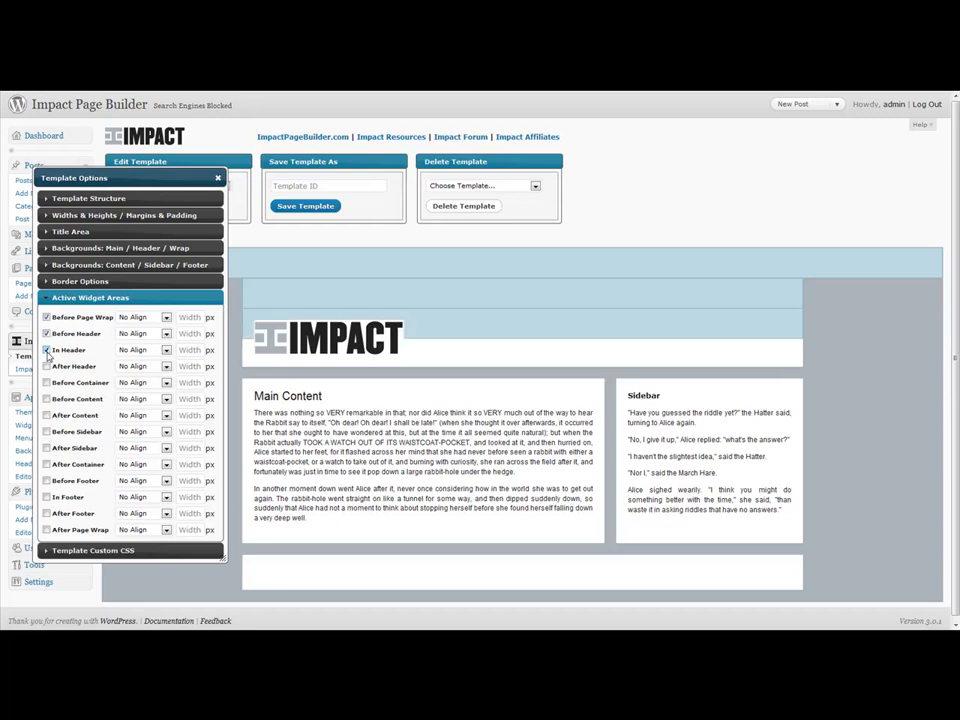
click(46, 399)
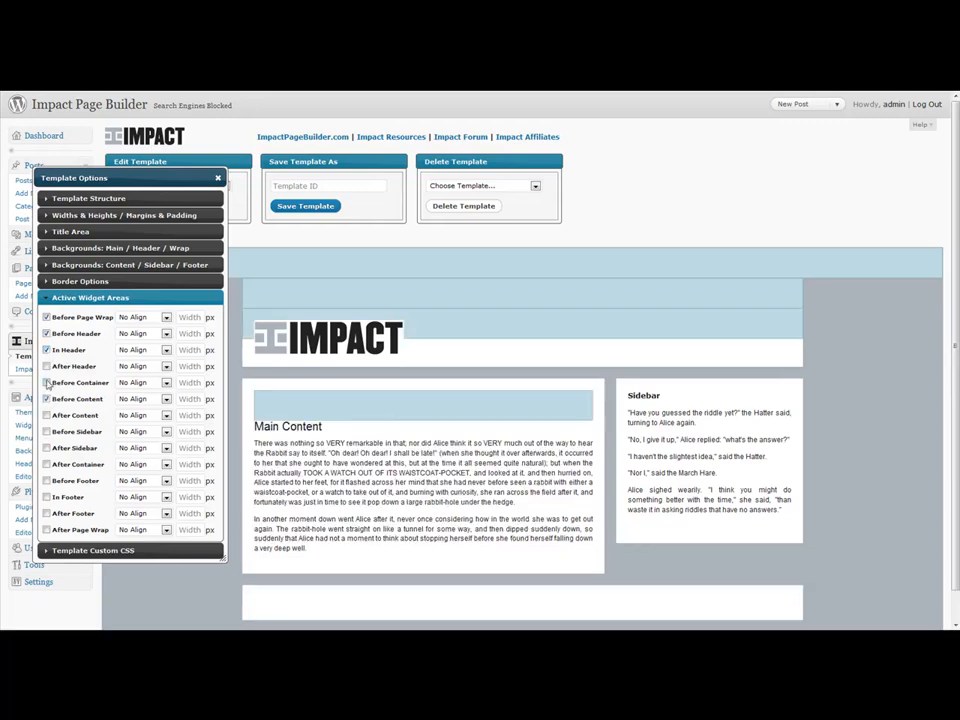
click(46, 415)
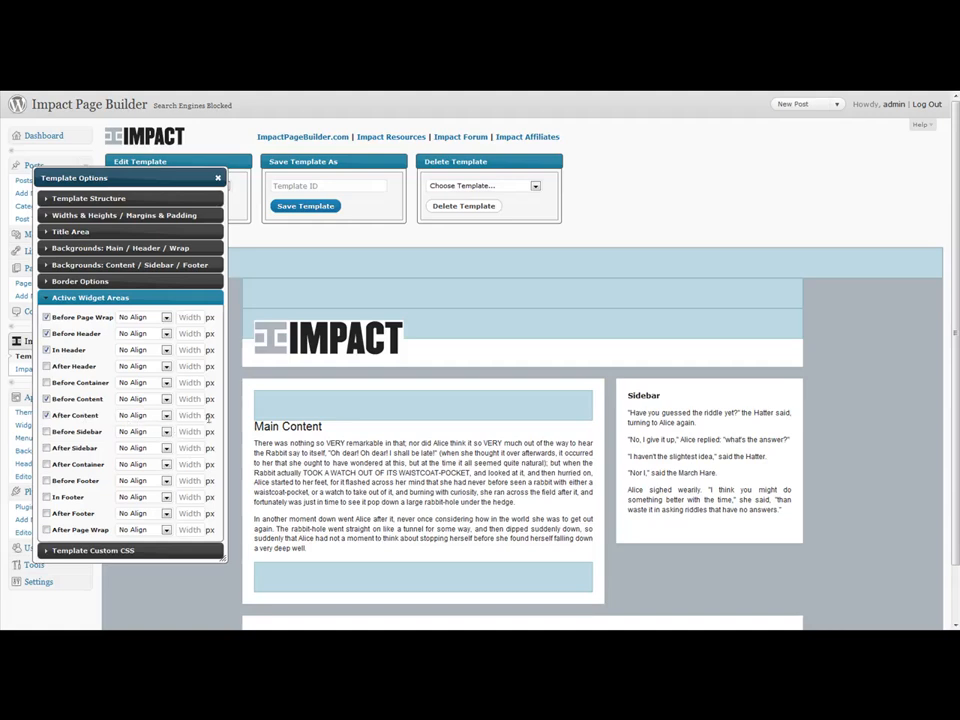
click(47, 414)
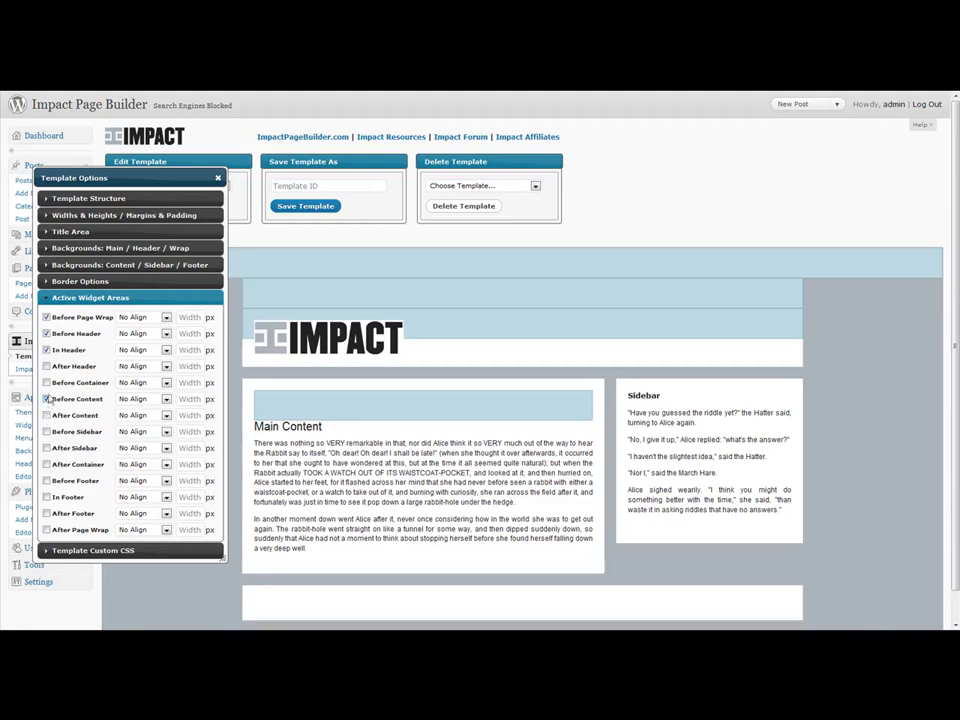
click(47, 399)
click(47, 349)
click(47, 333)
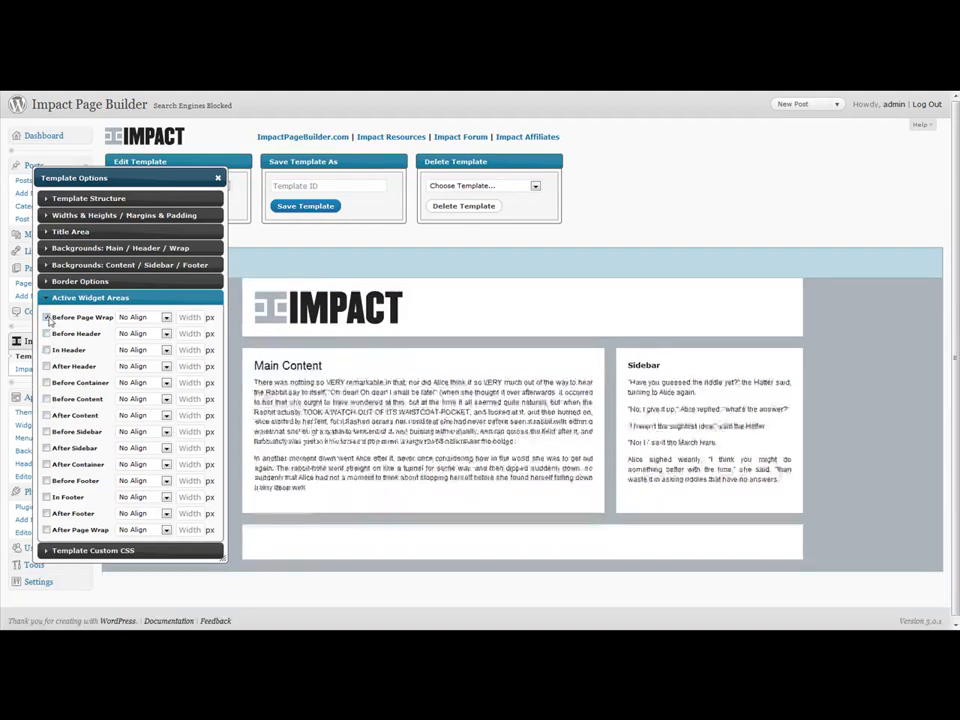
click(47, 317)
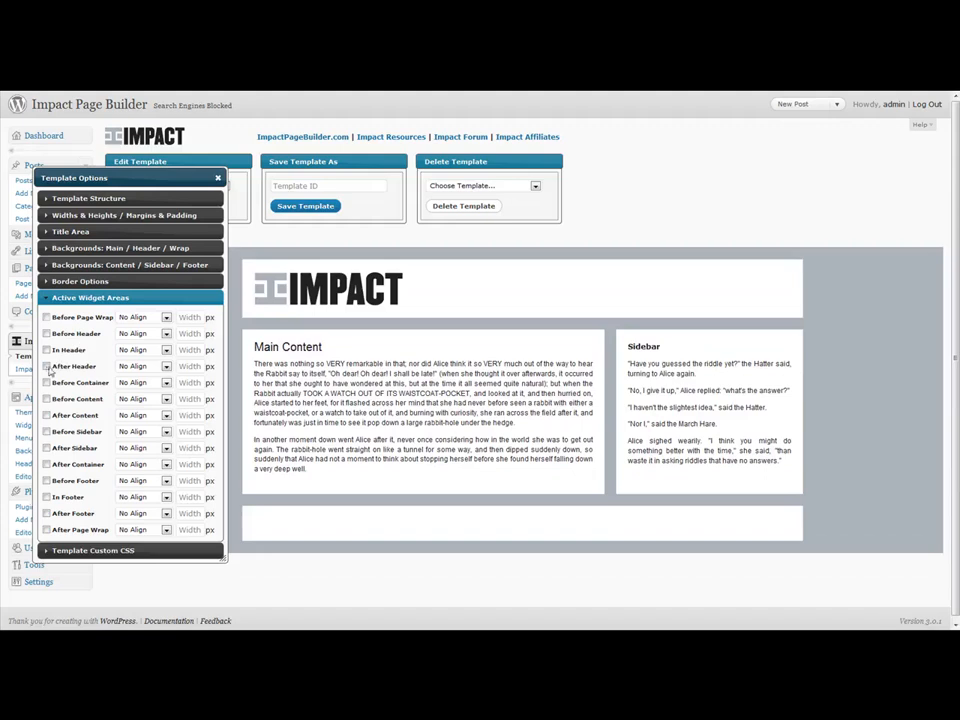
- Activate the After Header widget area in the template
click(46, 366)
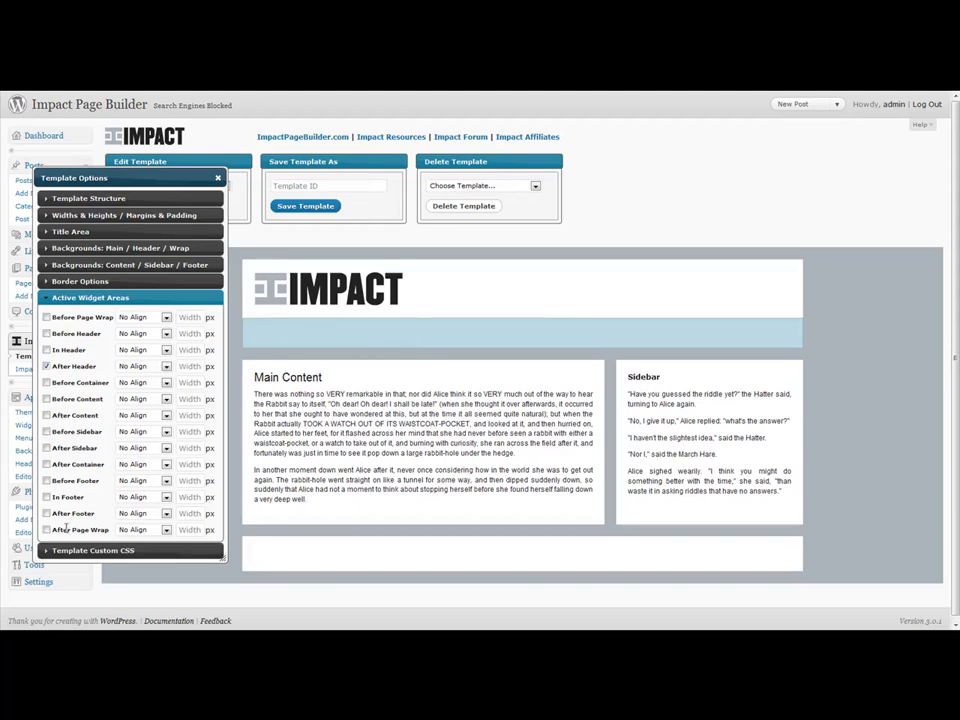
- Add the rule border: 3px solid #666; to #impact-sidebar-wrap in the template's custom CSS
click(56, 551)
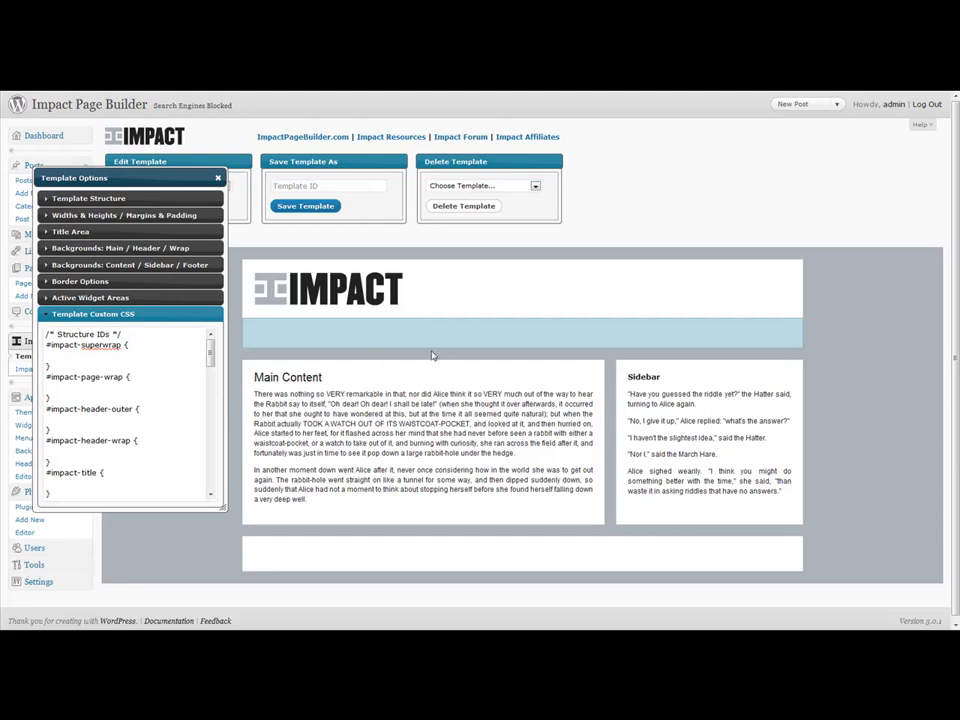
drag(210, 355, 211, 392)
click(98, 372)
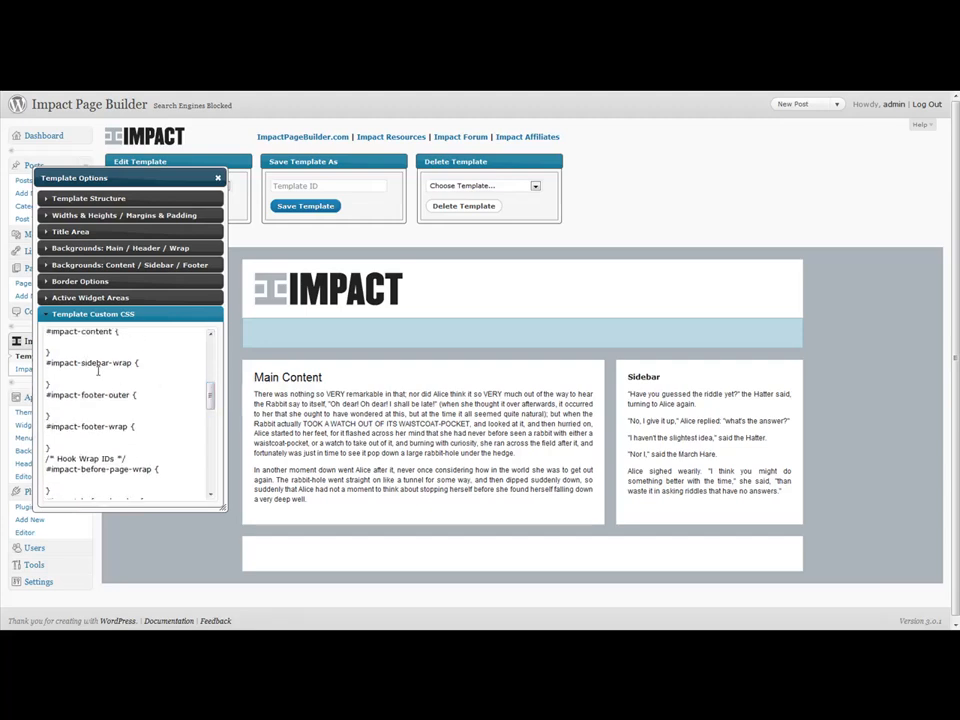
text(border: 3px)
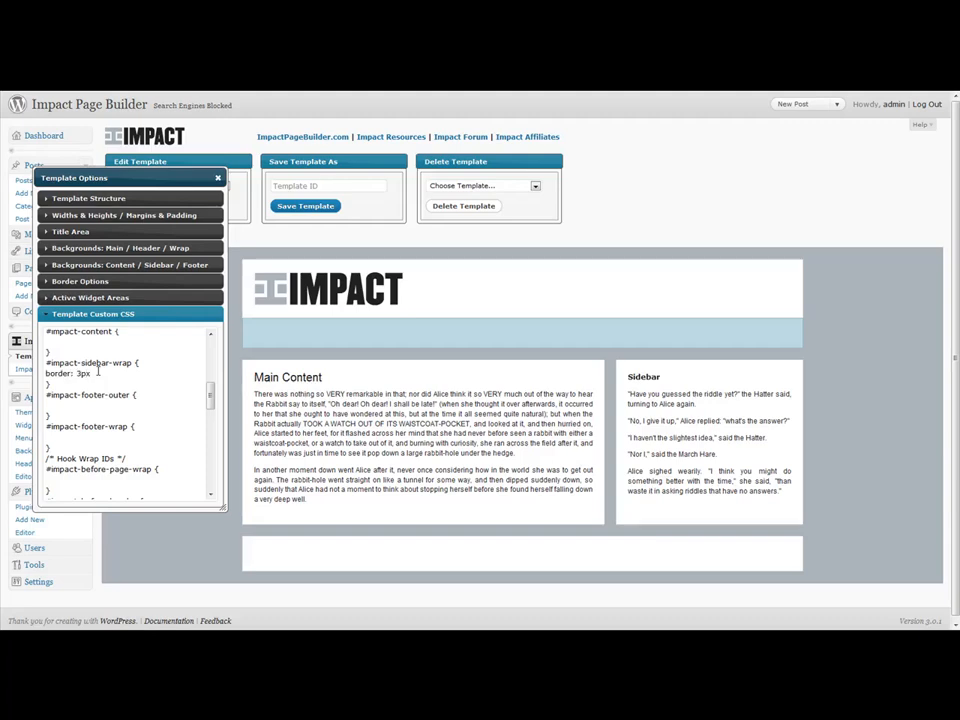
text( solid #666;)
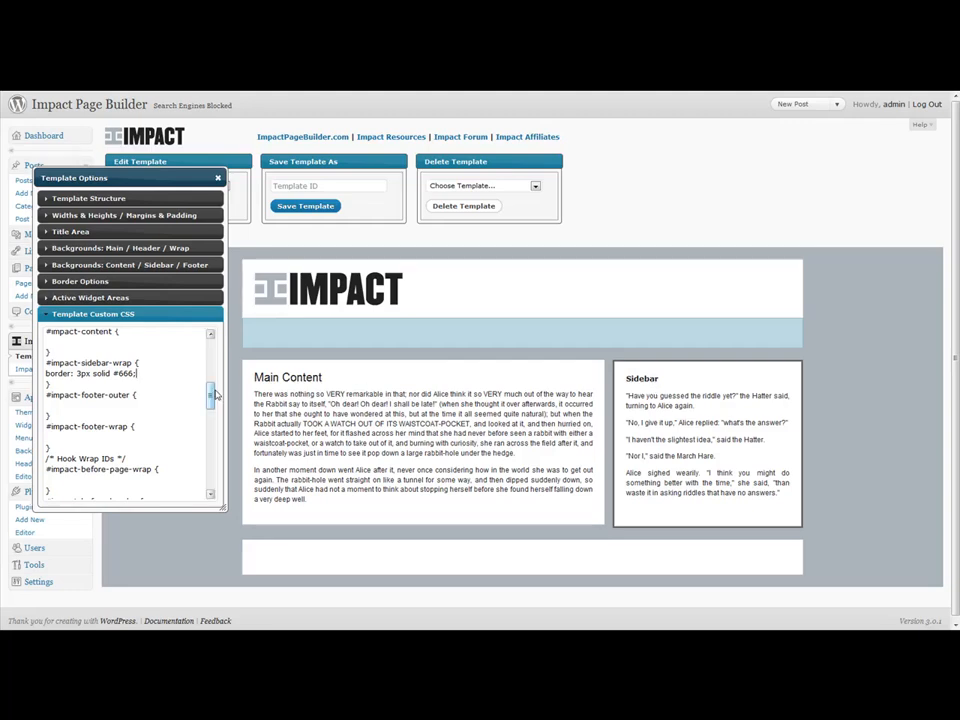
- Move the options window off the save area and save the template with the ID first-template
drag(146, 181, 227, 224)
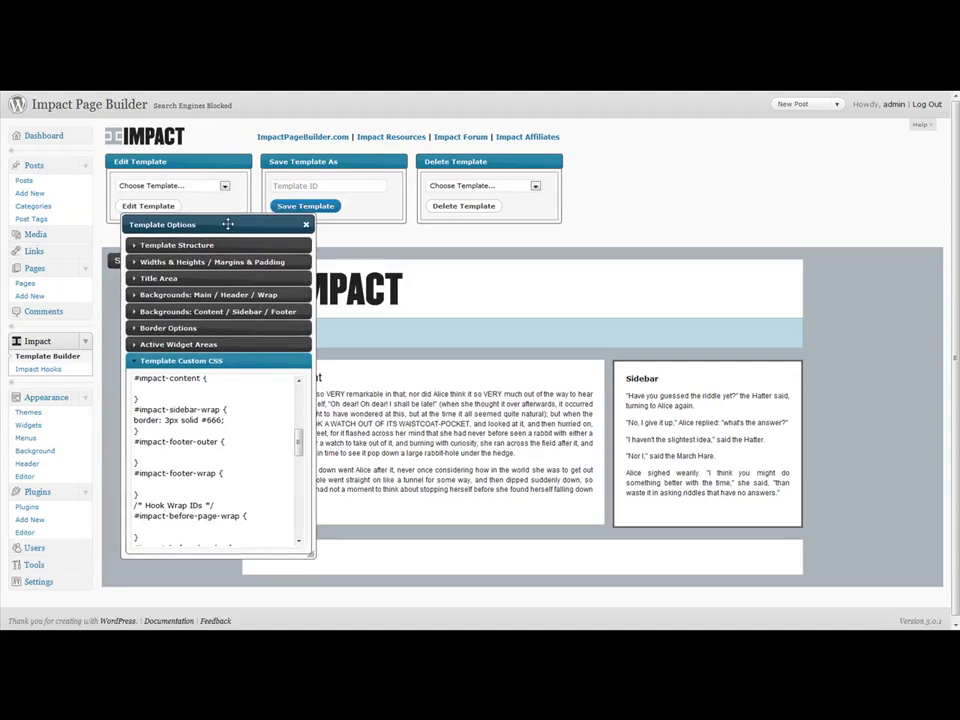
drag(227, 224, 205, 245)
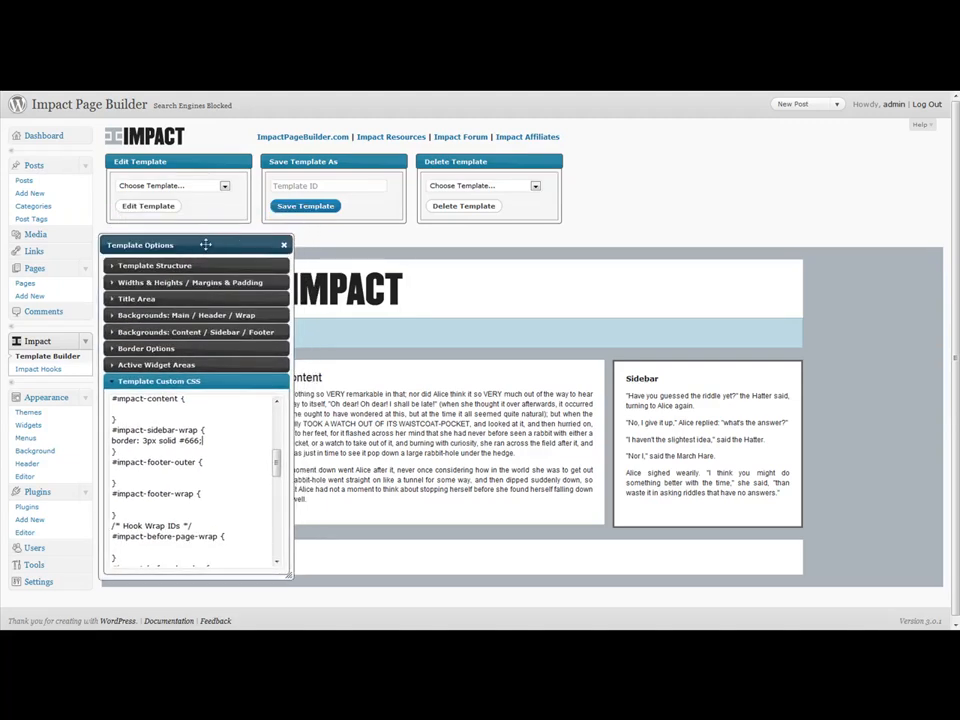
click(296, 185)
text(first-template)
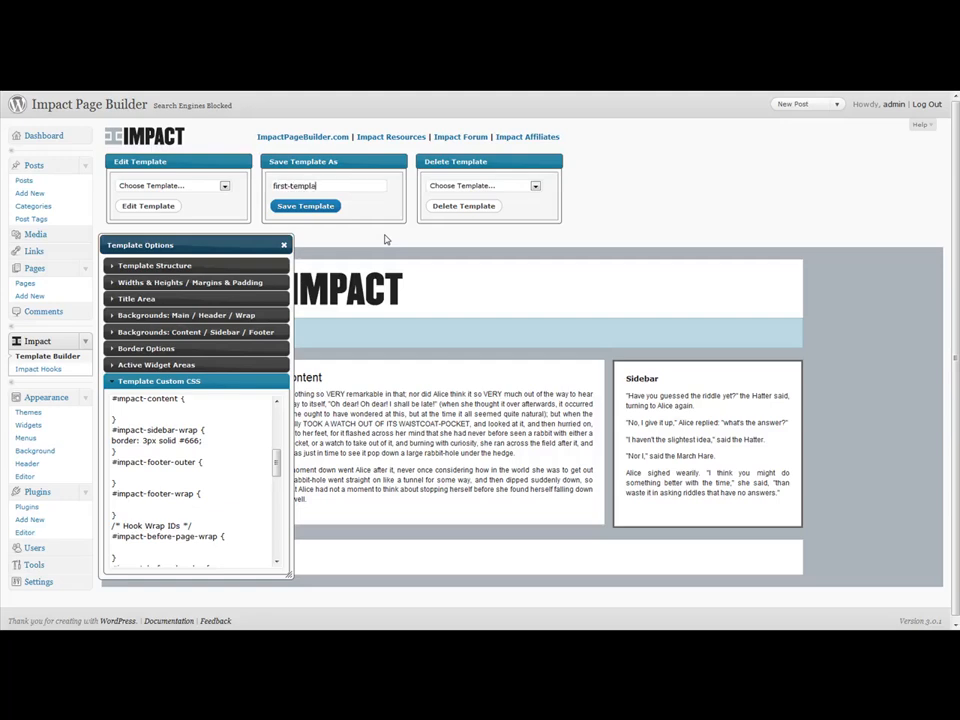
click(303, 209)
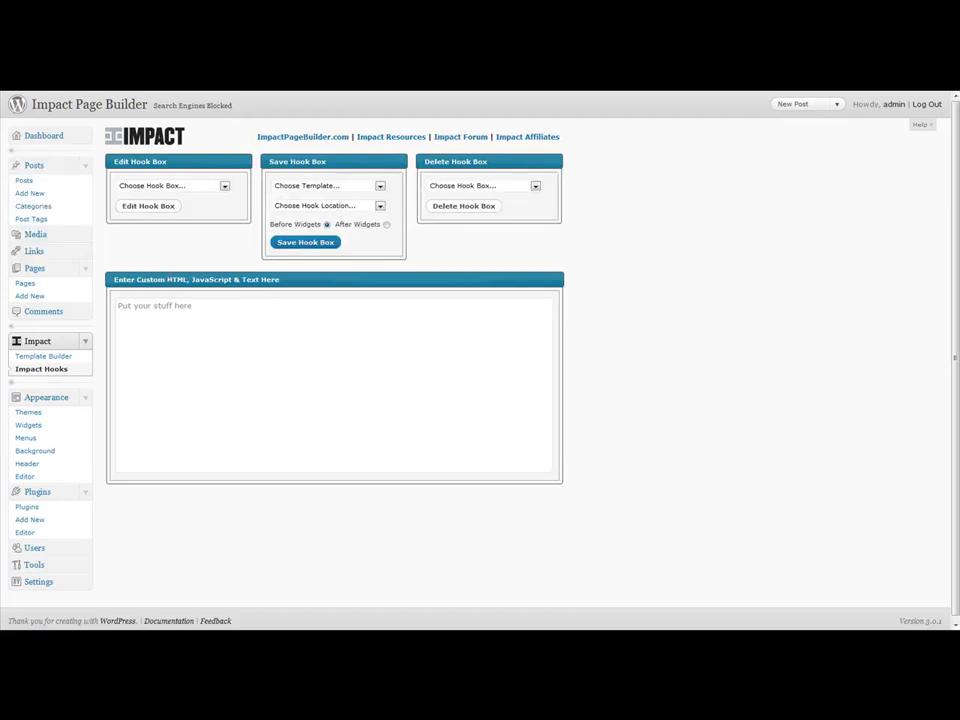
- Choose first-template as the hook box's template and review the available hook locations
click(188, 345)
click(319, 189)
click(316, 208)
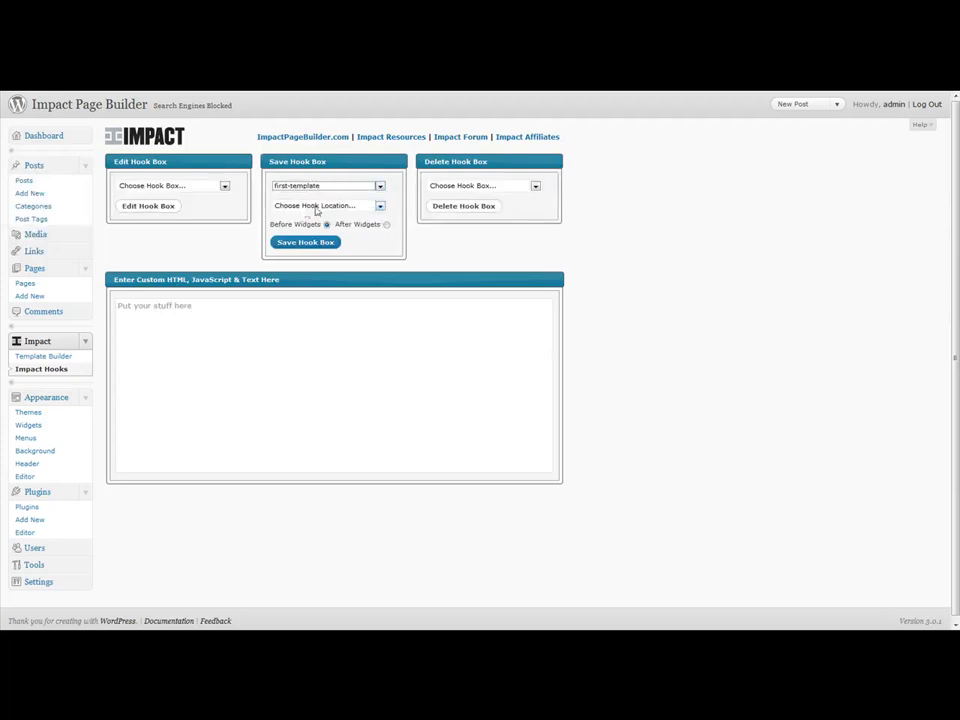
click(316, 207)
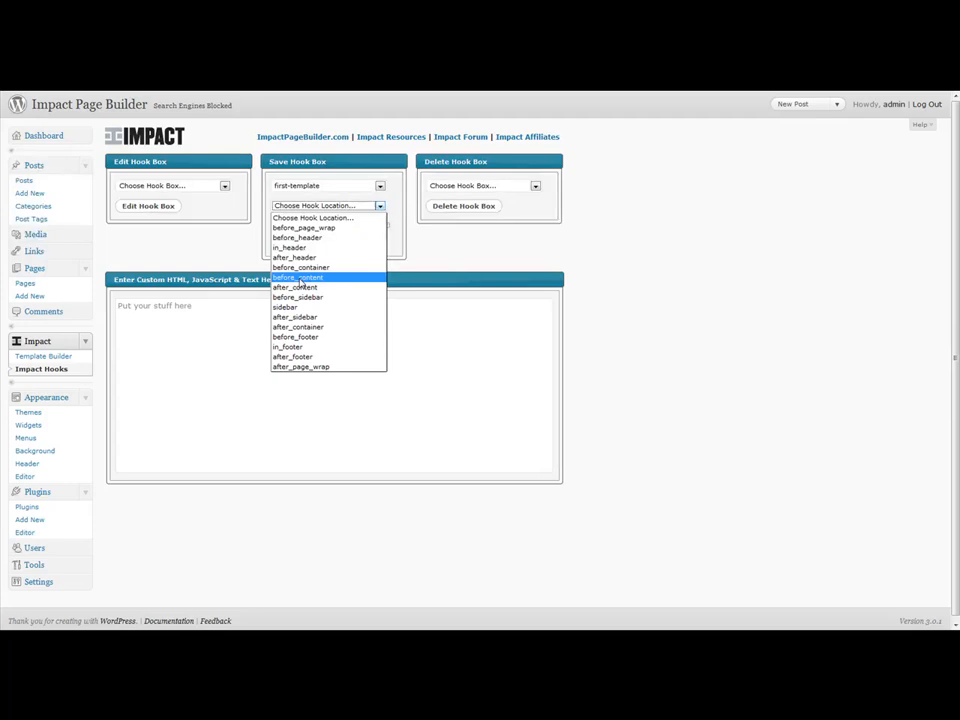
click(239, 324)
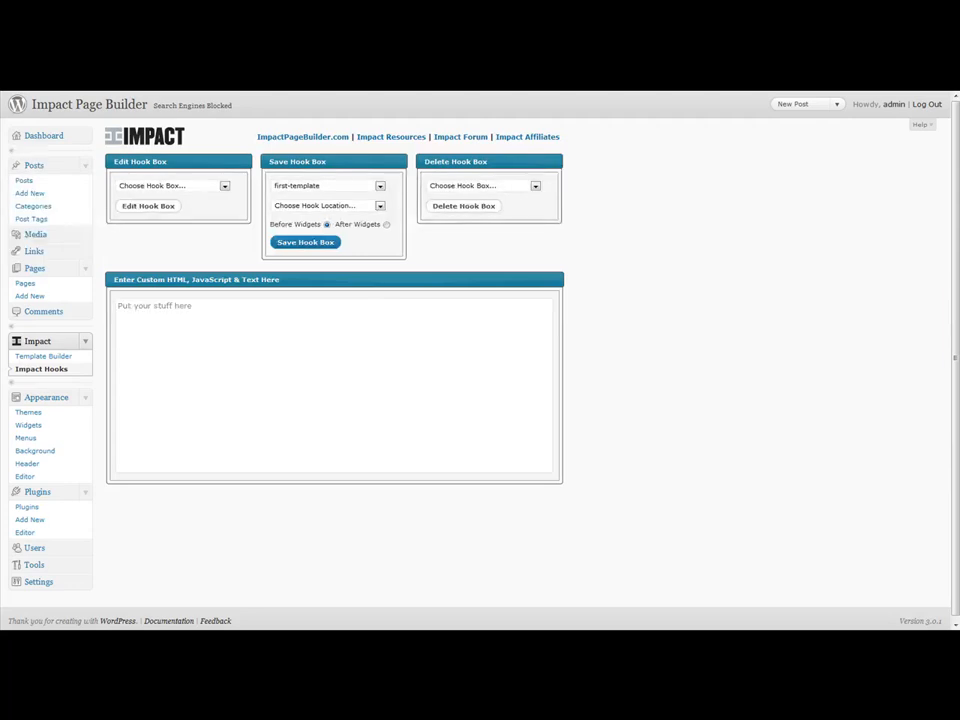
- Enter <br /> and <center>Copyright © 2010 Impact Page Builder</center> as the hook box's custom content
click(251, 342)
text(<br /> Copyright © 2010 Impact Page Builder)
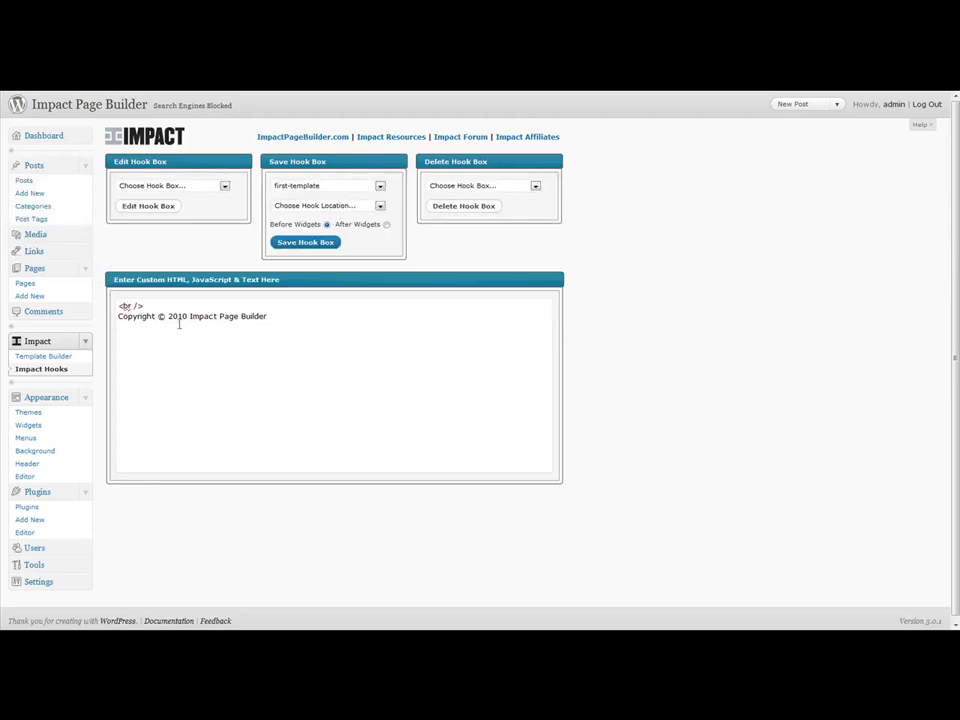
click(119, 317)
text(<center)
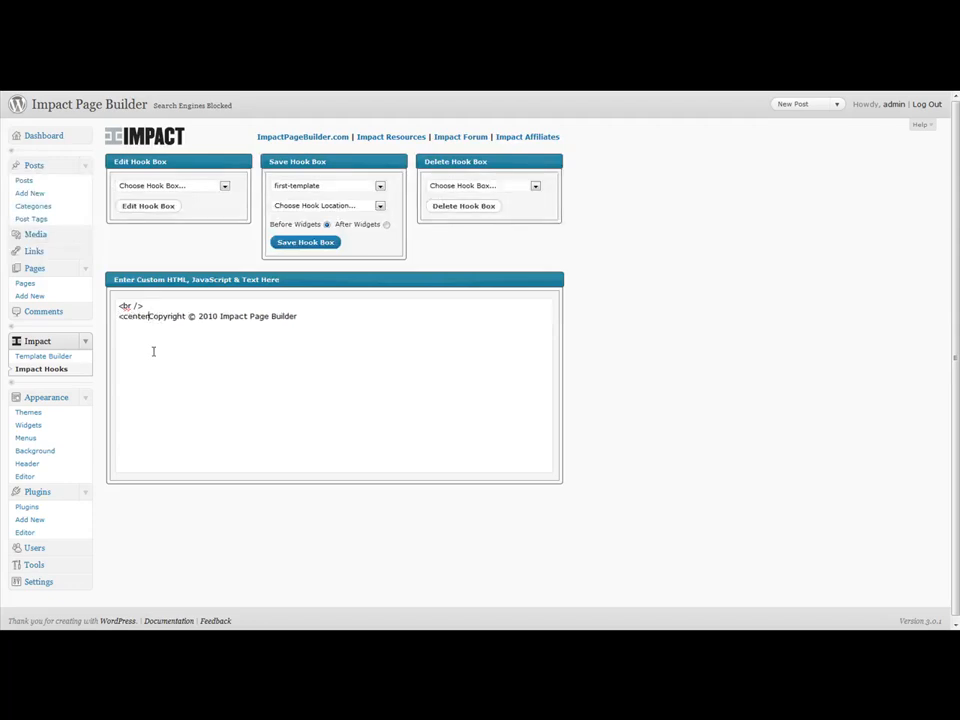
text(>)
click(319, 315)
text(</center>)
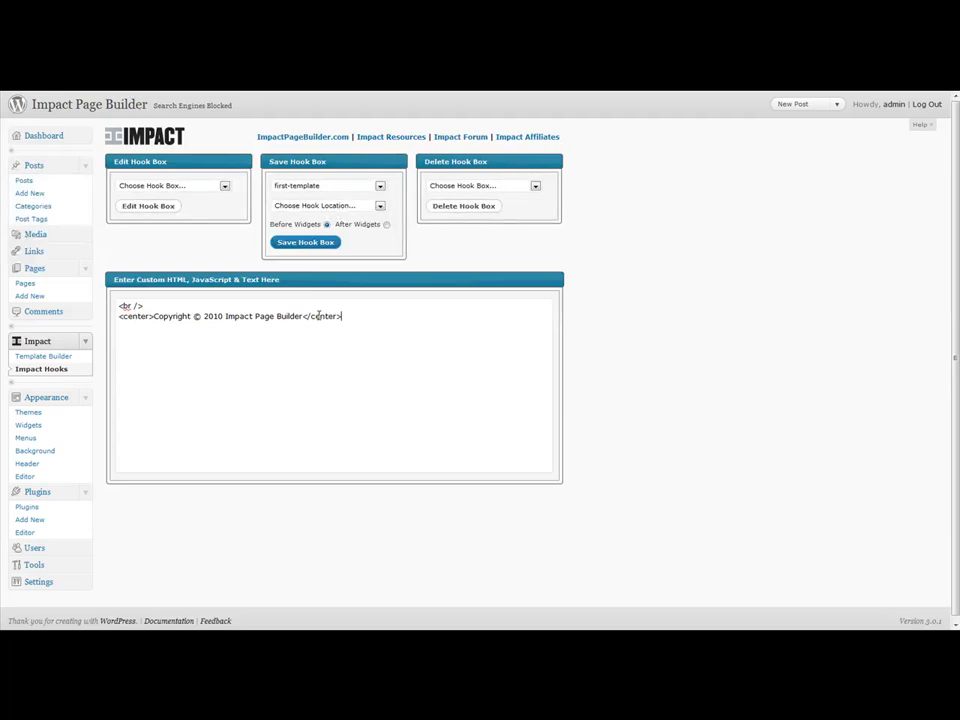
- Save the hook box for first-template at the in_footer location, placed before widgets
click(289, 187)
click(298, 207)
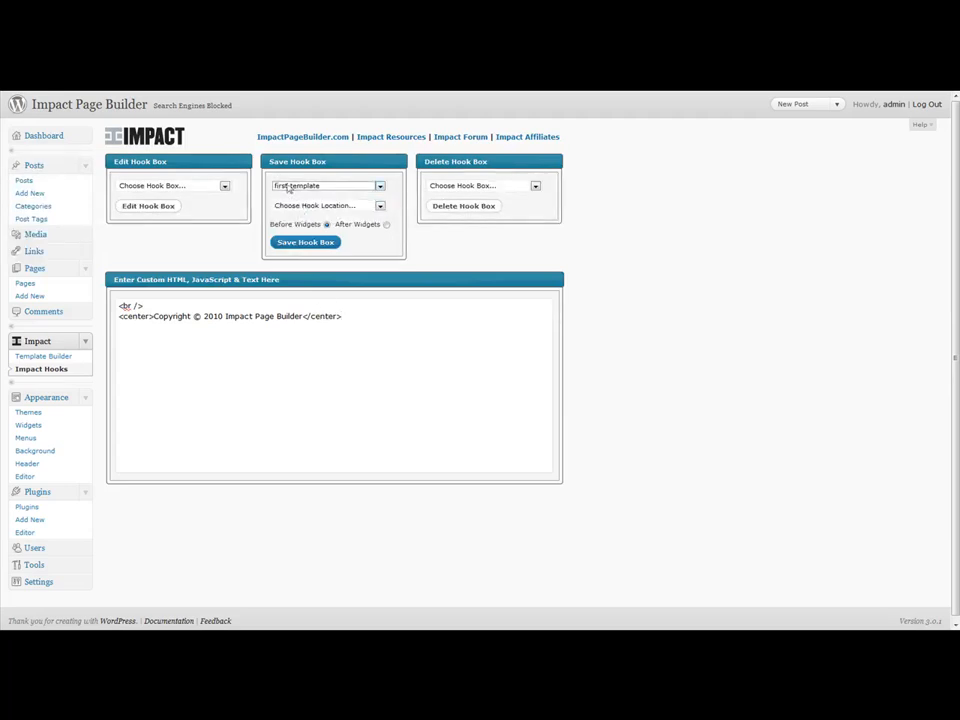
click(303, 206)
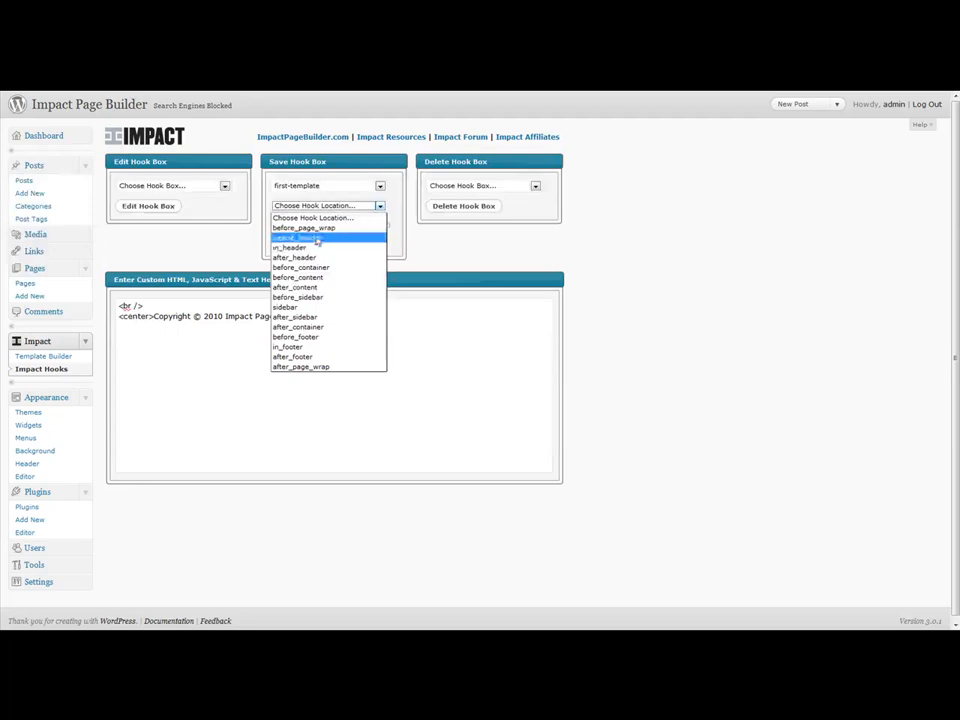
click(291, 347)
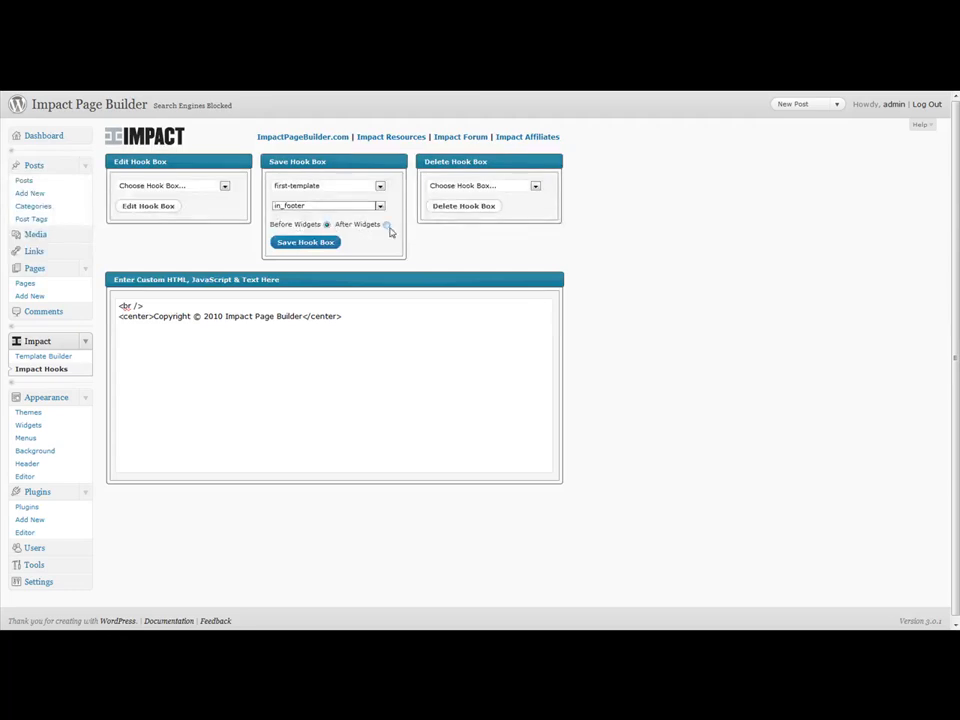
click(305, 245)
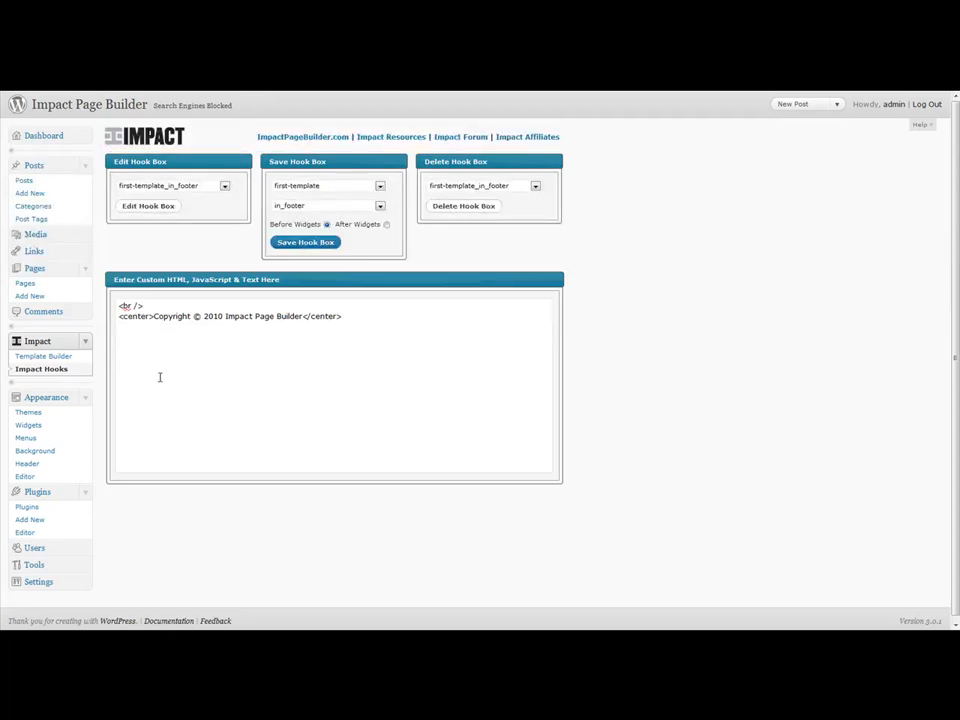
- Create a custom navigation menu named first-nav
click(27, 440)
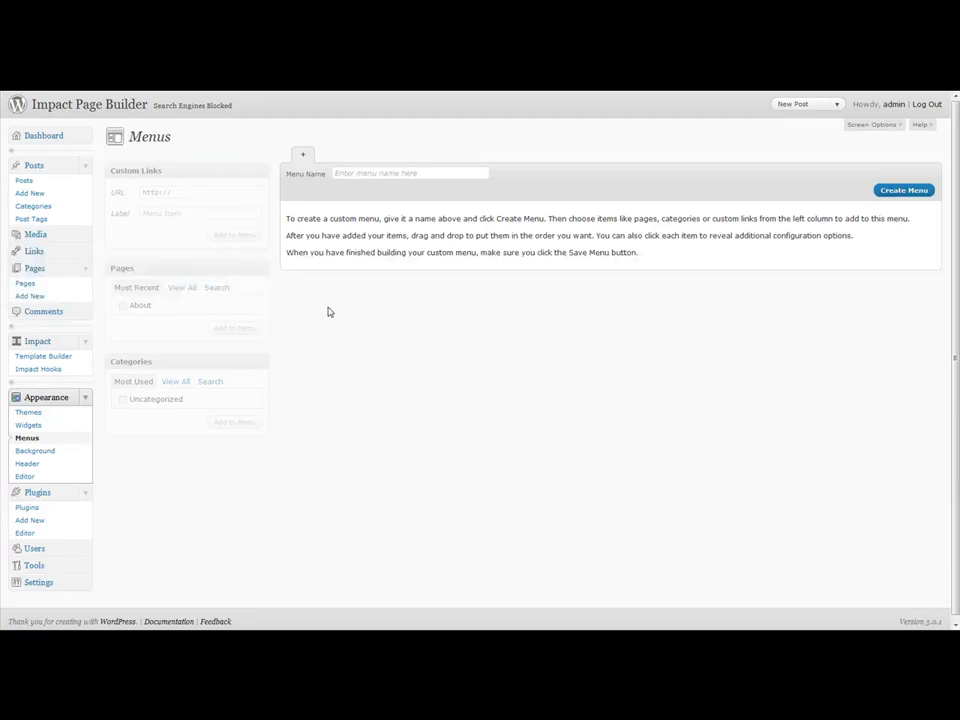
click(340, 174)
text(first-nav)
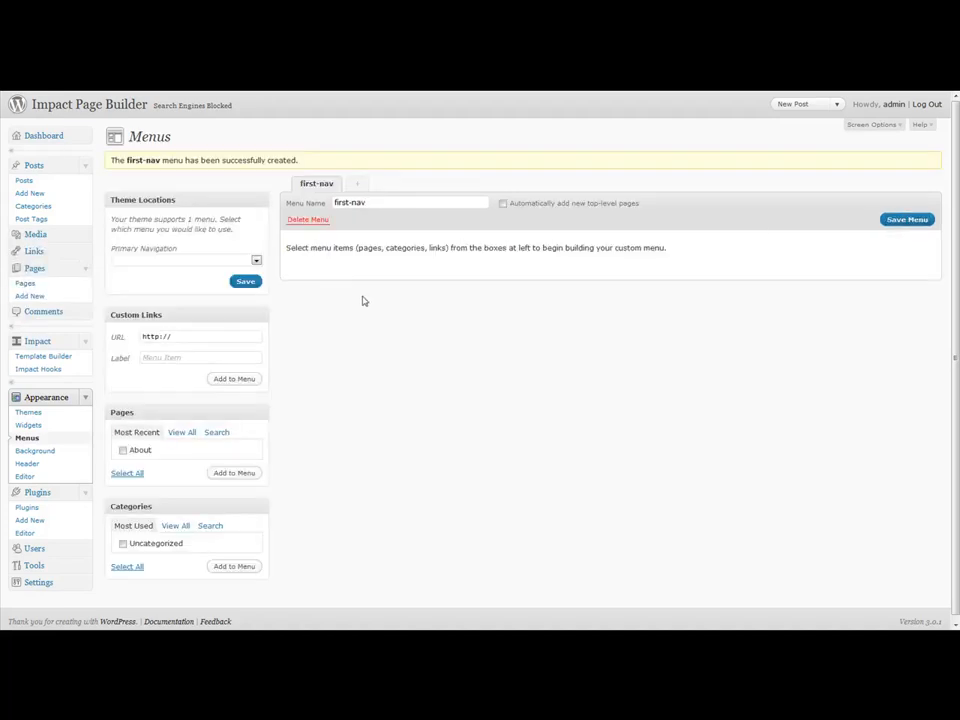
- Add the Home and About pages to the first-nav menu
click(185, 433)
click(121, 451)
click(121, 463)
click(228, 490)
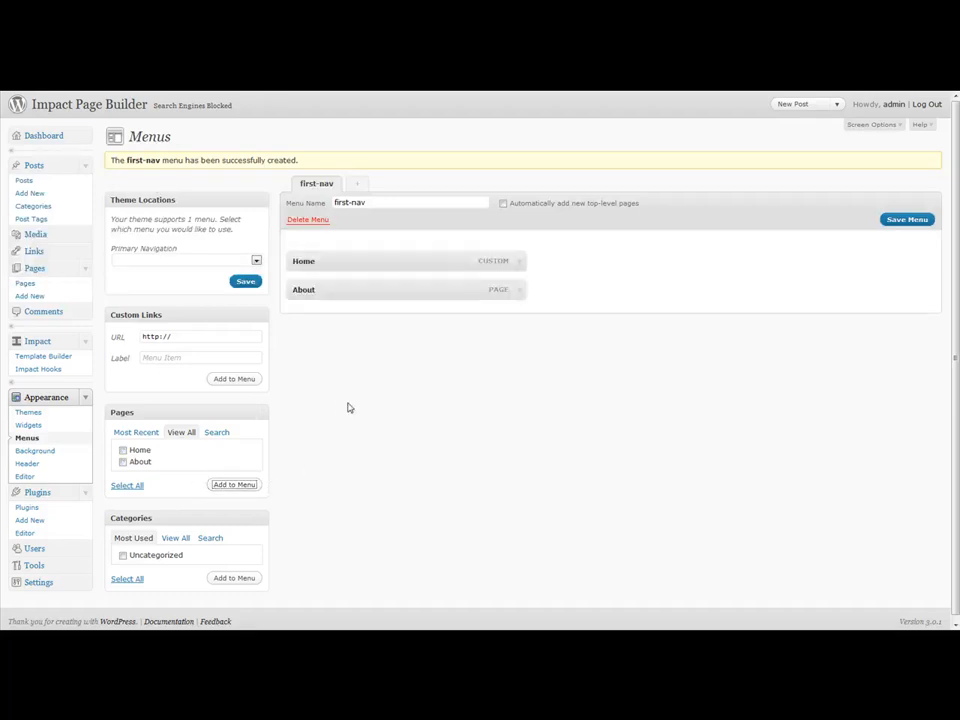
click(196, 336)
text(impactpagebuilder.com)
key(Tab)
text(Impact)
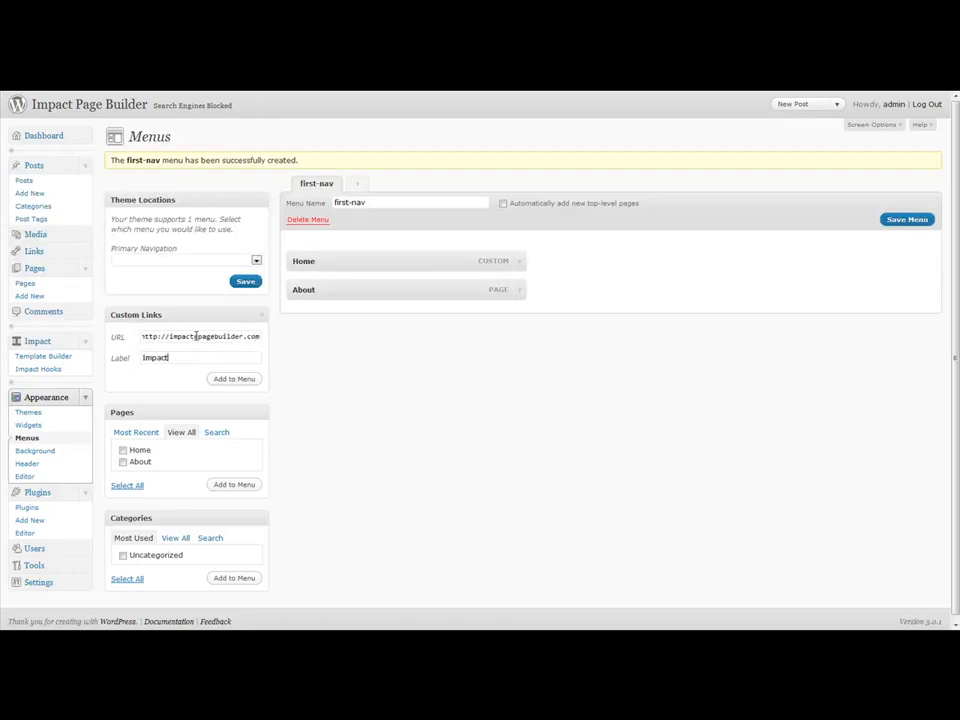
click(246, 379)
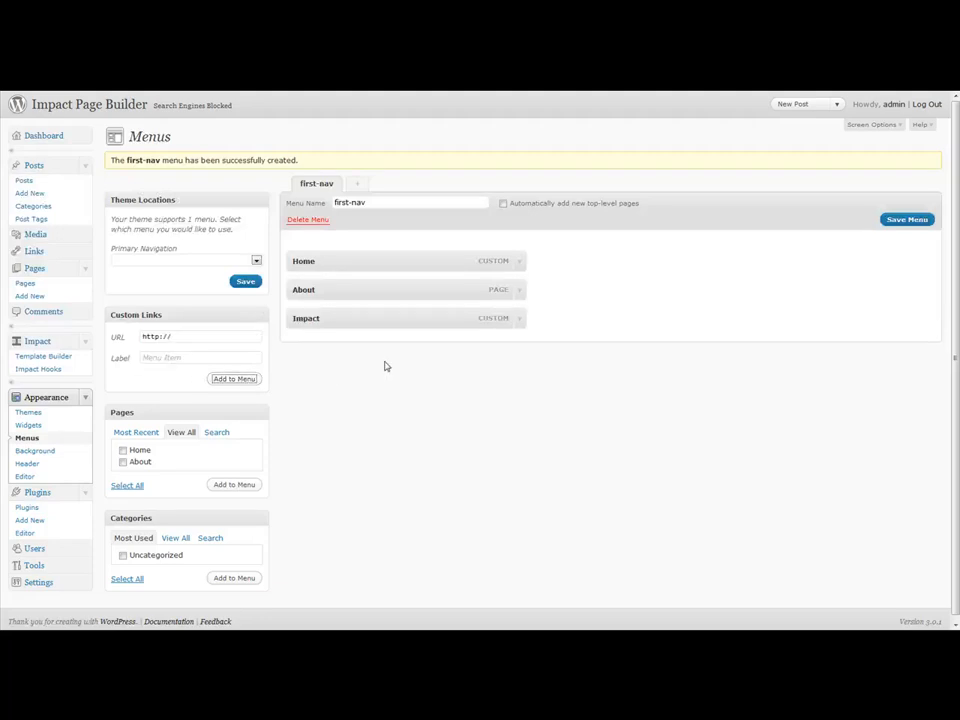
drag(349, 325, 321, 294)
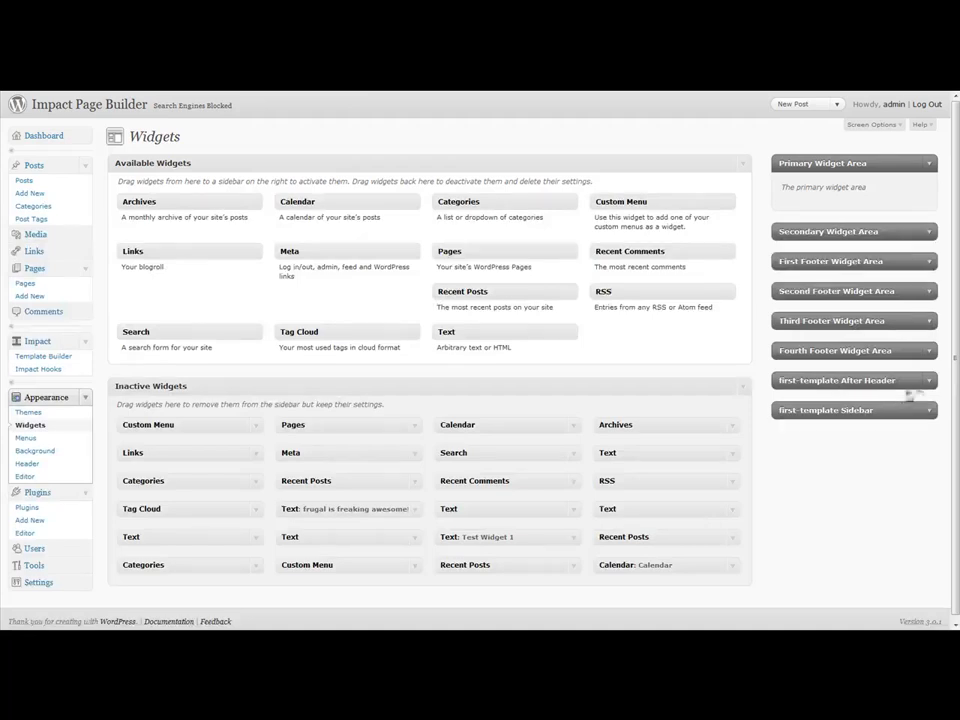
- Add a Custom Menu widget showing first-nav to the first-template After Header area and save it
click(930, 381)
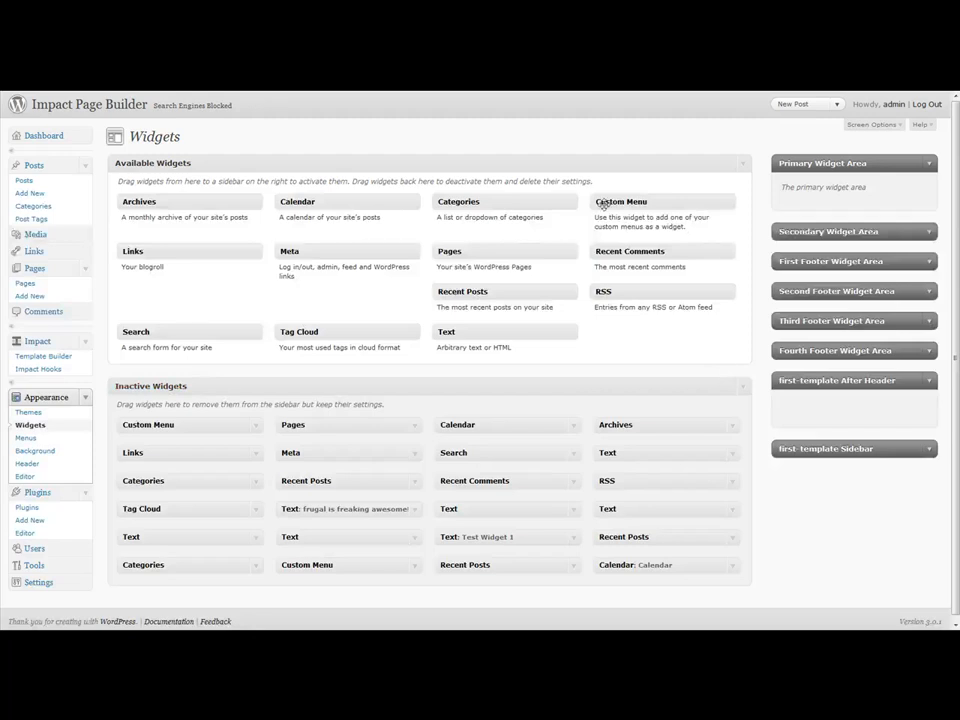
drag(603, 204, 784, 411)
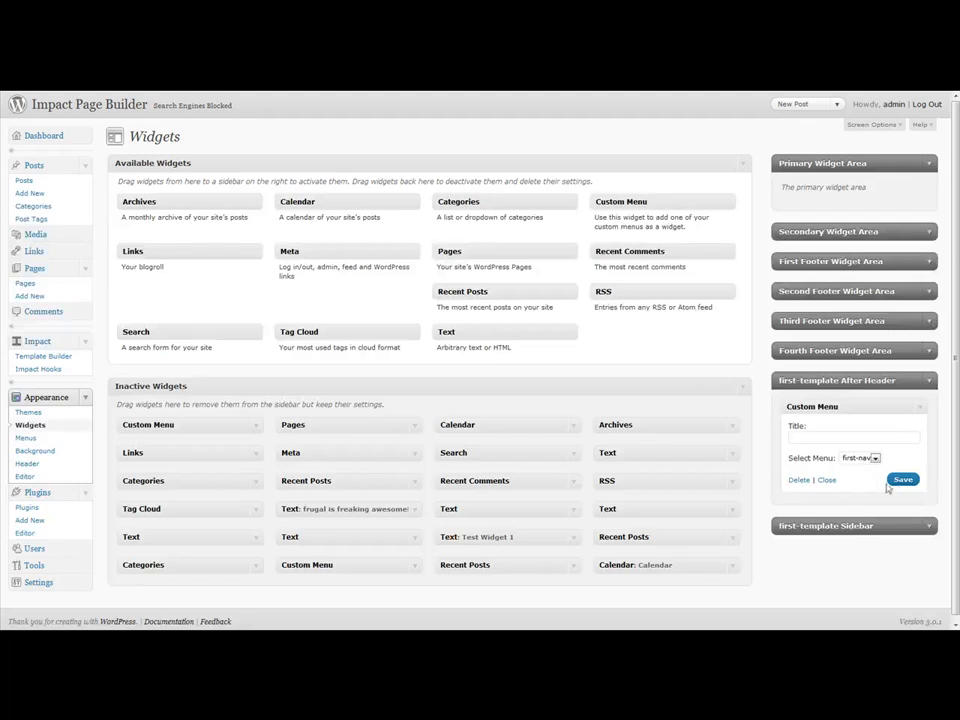
click(902, 481)
- Expand the first-template Sidebar area, collapse first-template After Header, and add a Calendar widget to the sidebar
click(932, 527)
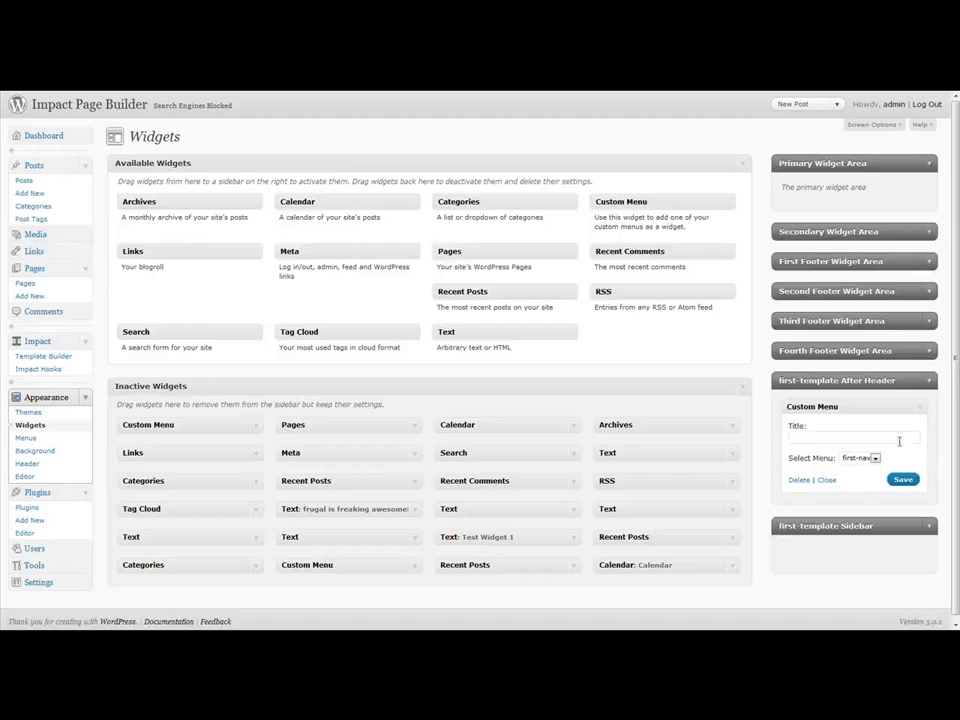
click(931, 383)
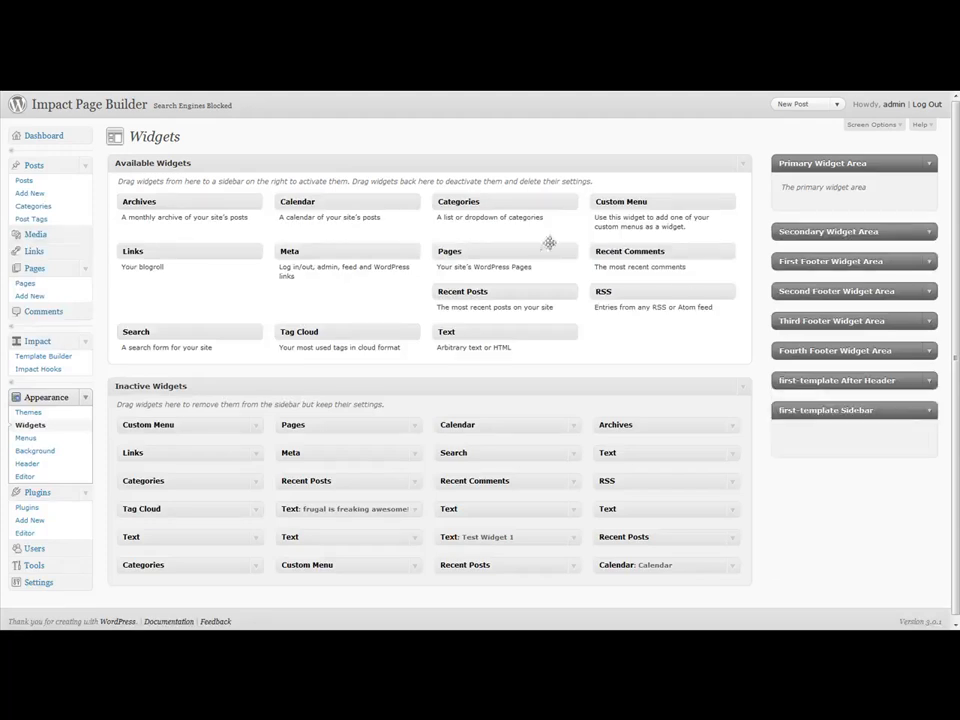
drag(300, 202, 859, 435)
drag(338, 200, 842, 436)
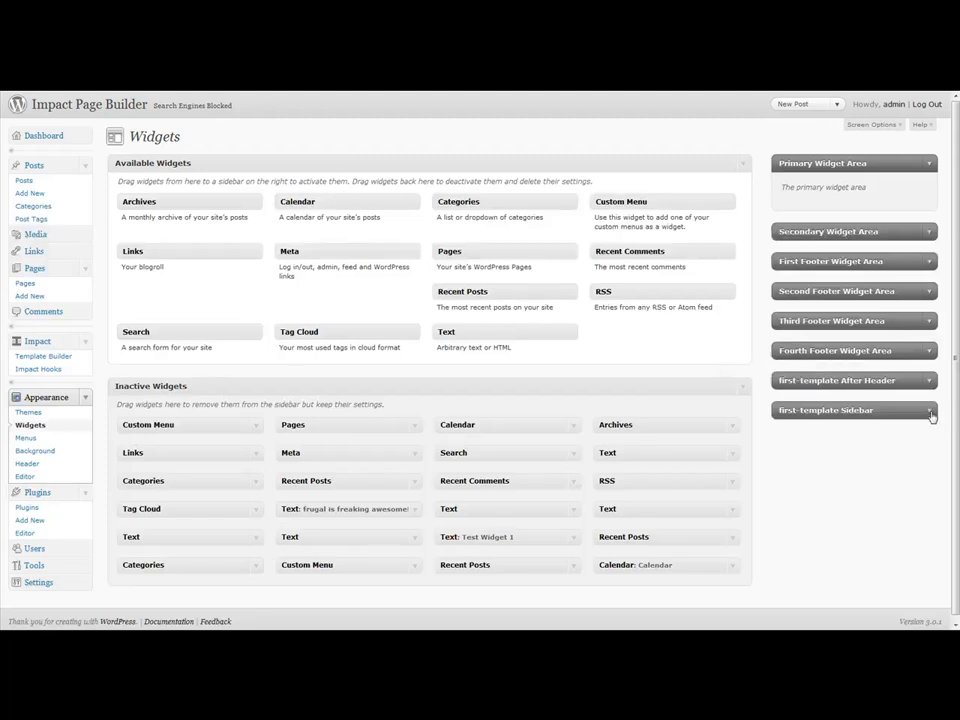
drag(337, 204, 827, 439)
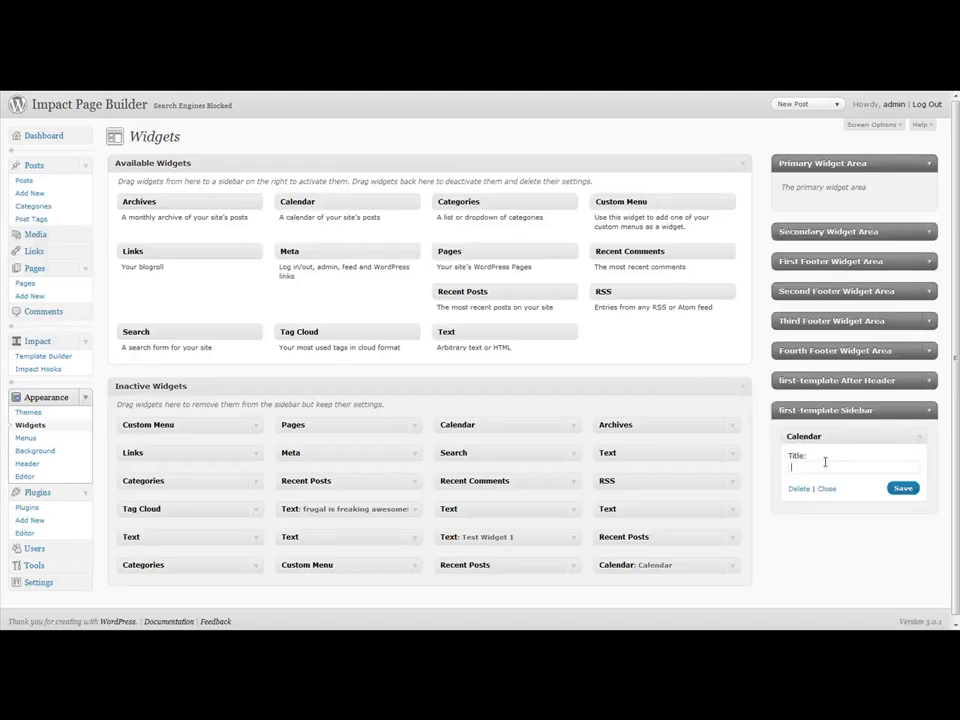
- Save the Calendar widget in first-template Sidebar with its title left blank
click(825, 462)
text(Calenda)
key(BackSpace)
key(BackSpace)
key(BackSpace)
key(BackSpace)
key(BackSpace)
key(BackSpace)
key(BackSpace)
key(BackSpace)
click(903, 488)
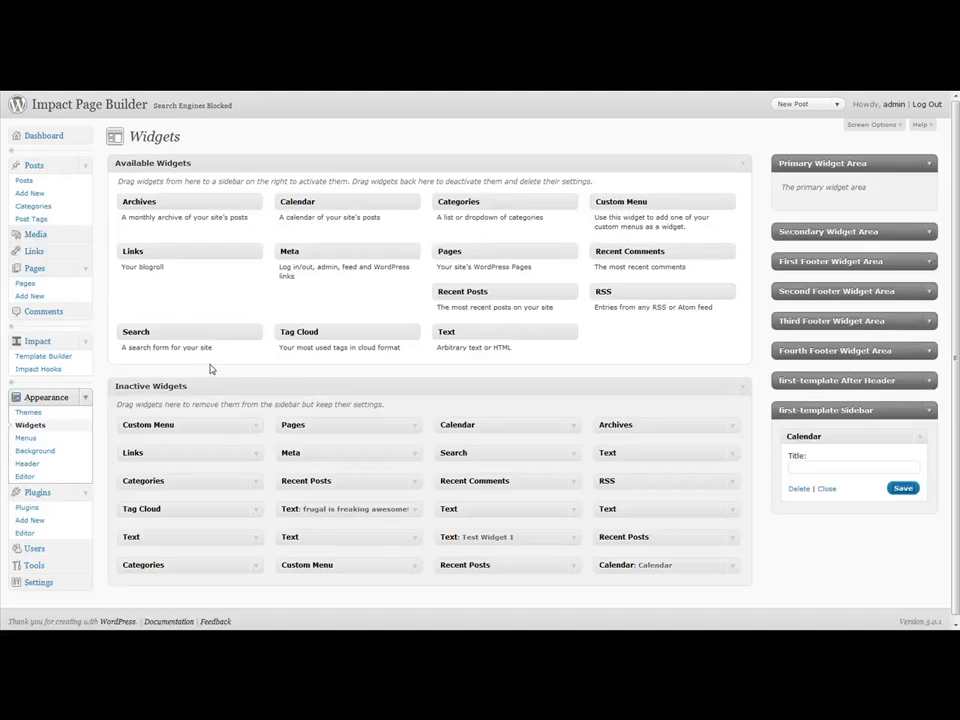
- Start a new page titled First Page and paste the copied placeholder text into its body
click(31, 297)
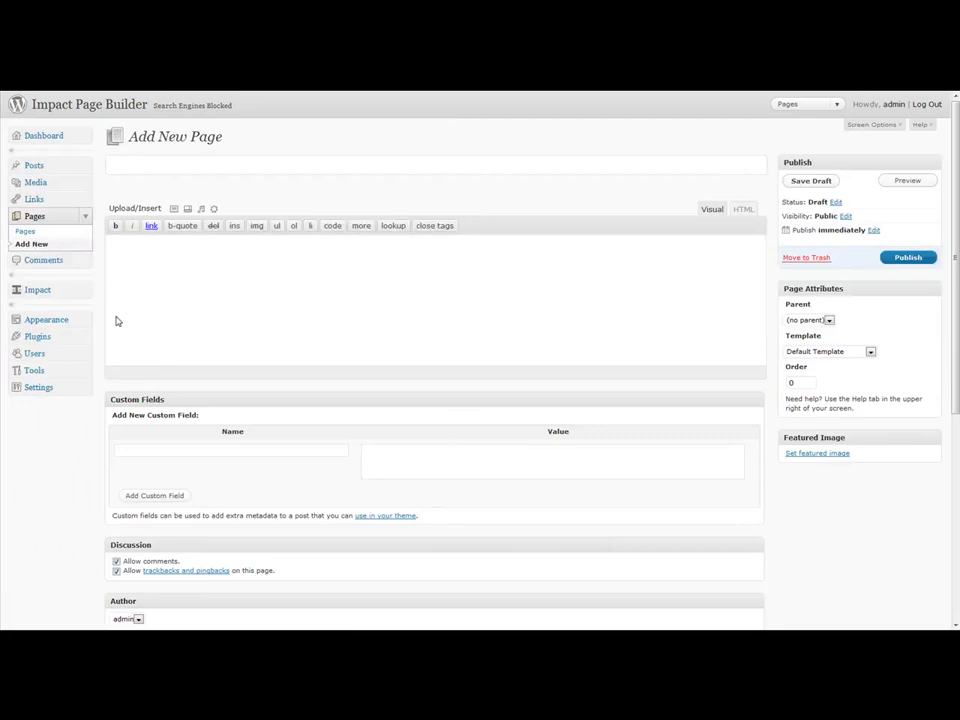
click(195, 164)
text(First)
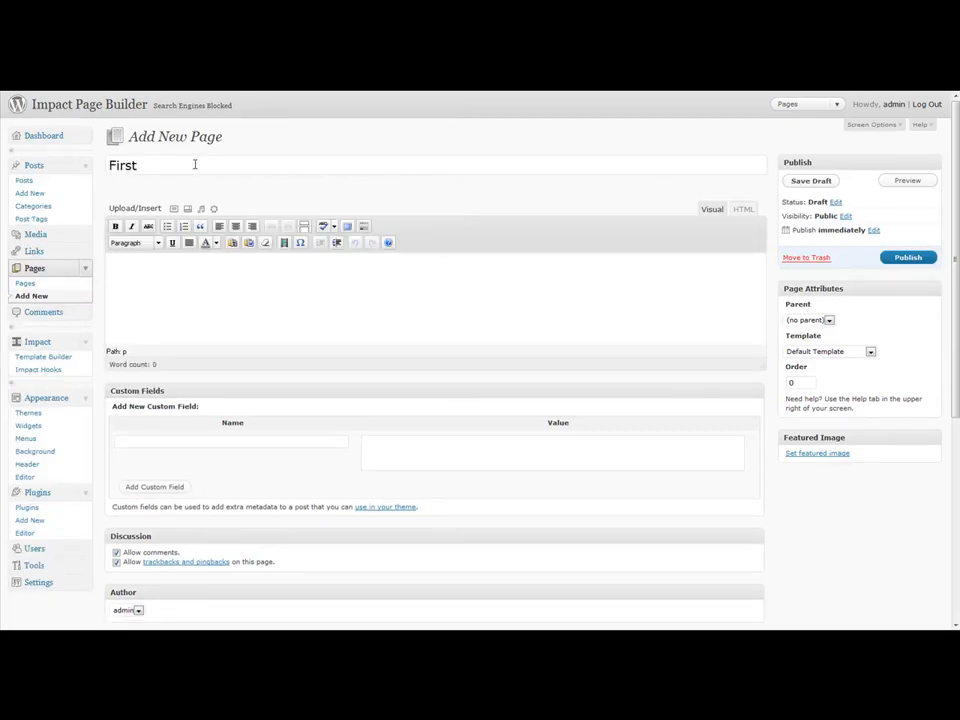
text( Page)
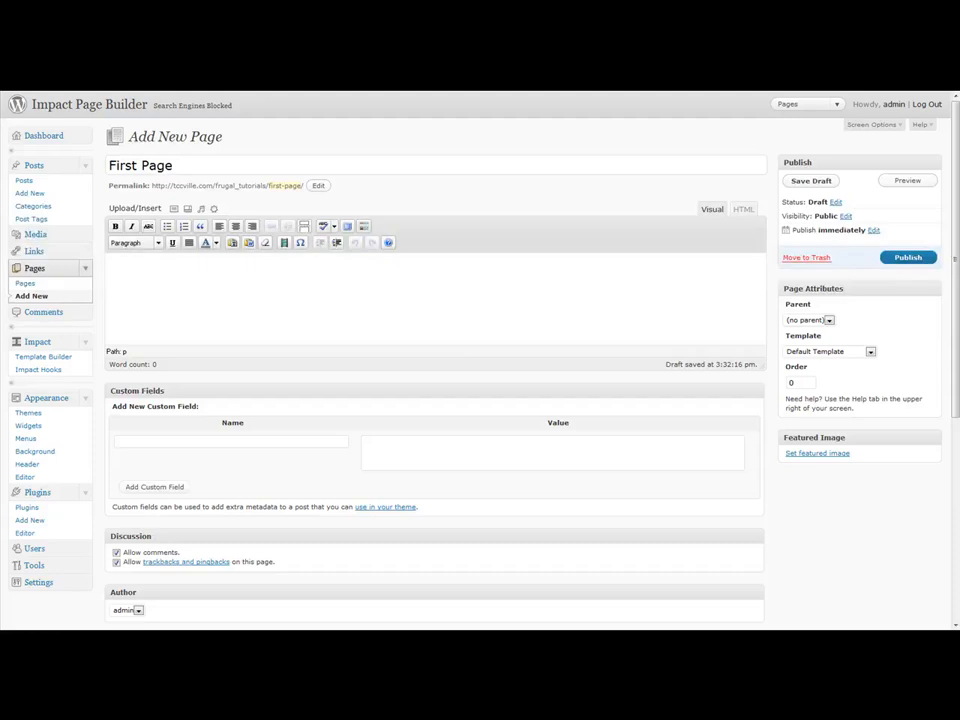
click(284, 301)
key(ctrl+v)
- Enable Impact for this page in the Impact Page Options and select first-template as its template
scroll(476, 320, up, 5)
scroll(476, 320, down, 5)
scroll(386, 456, down, 5)
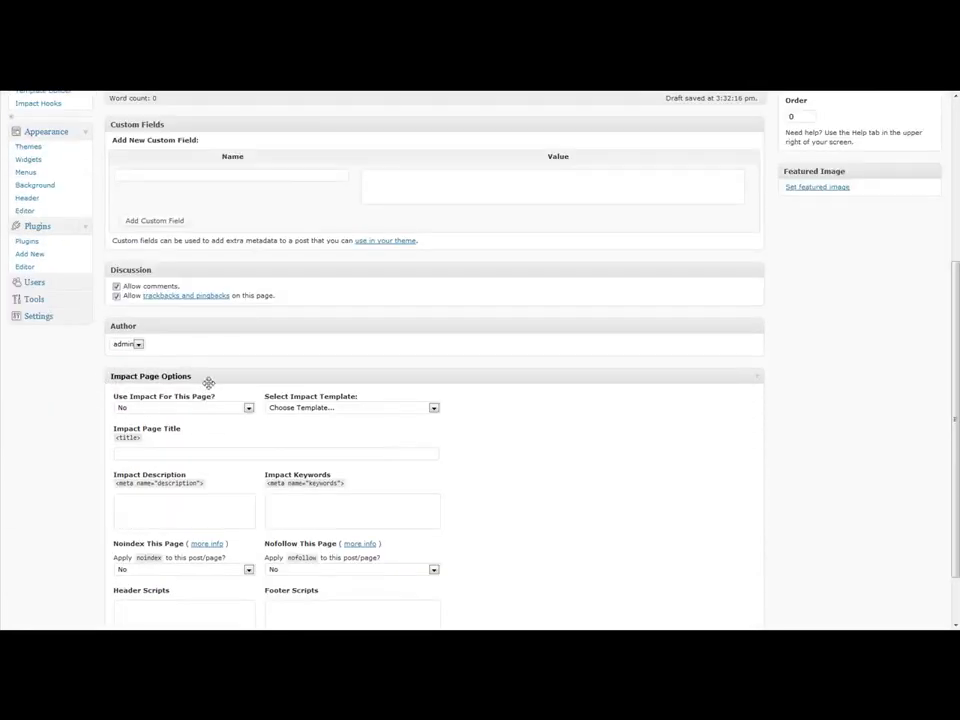
scroll(560, 483, down, 2)
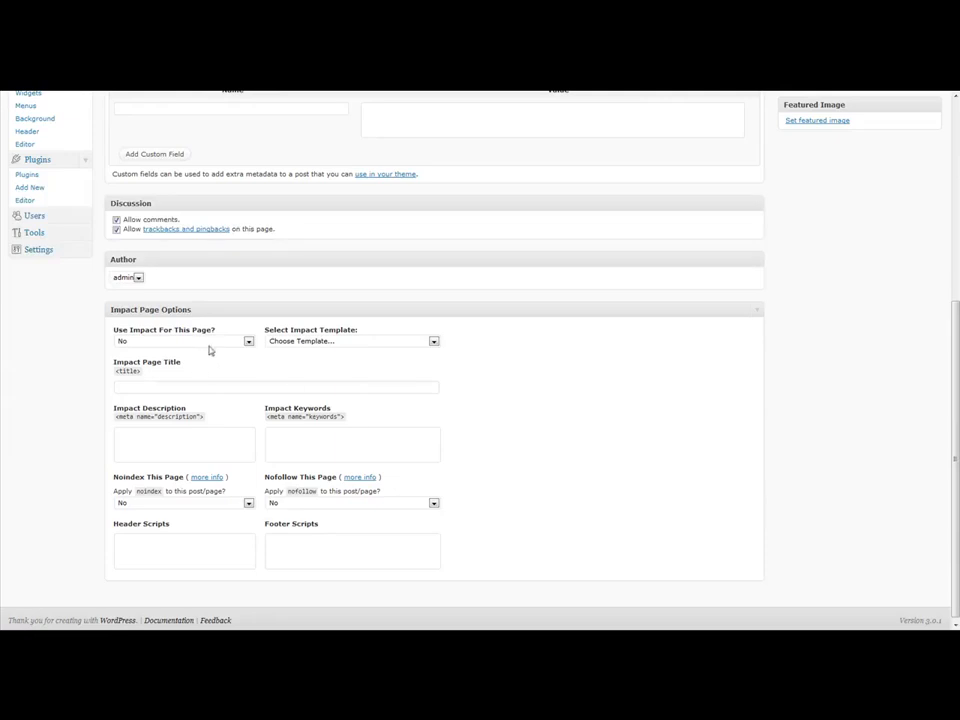
click(176, 341)
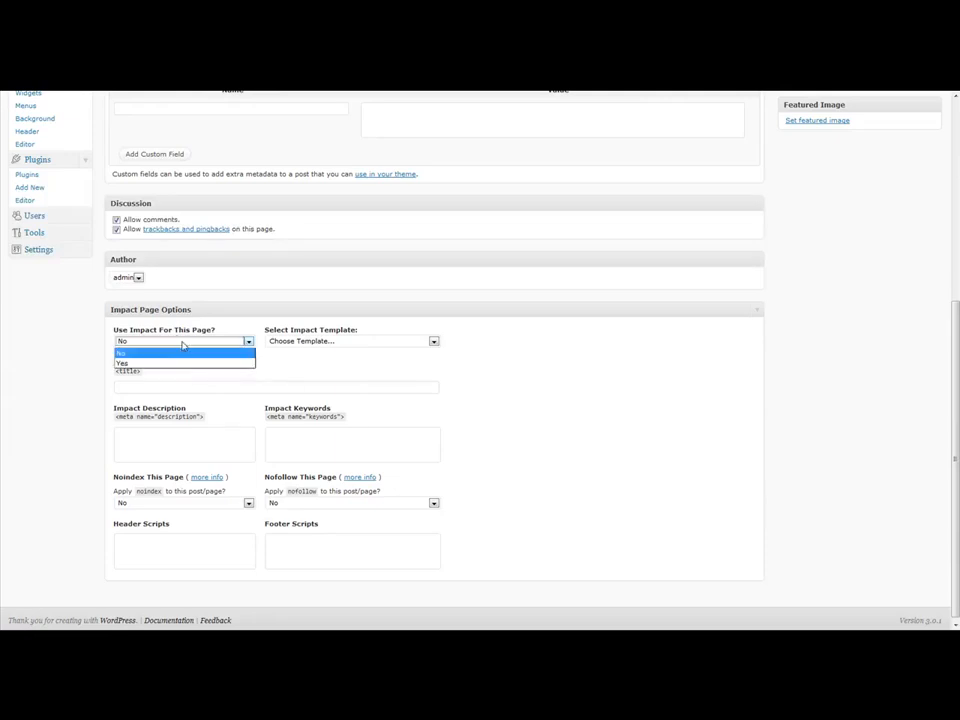
click(176, 364)
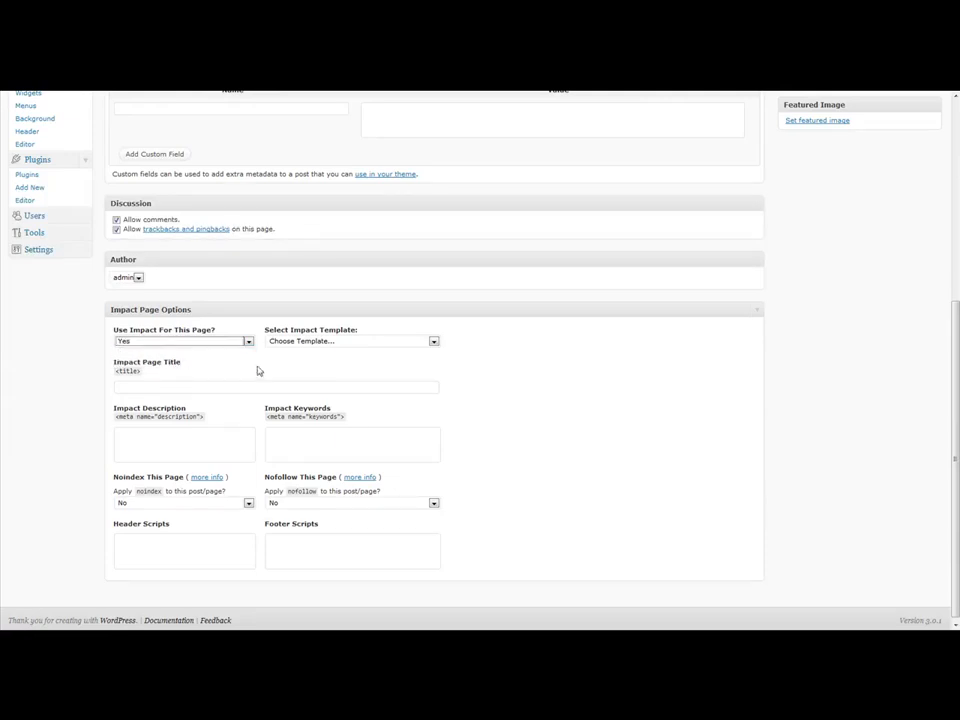
click(433, 342)
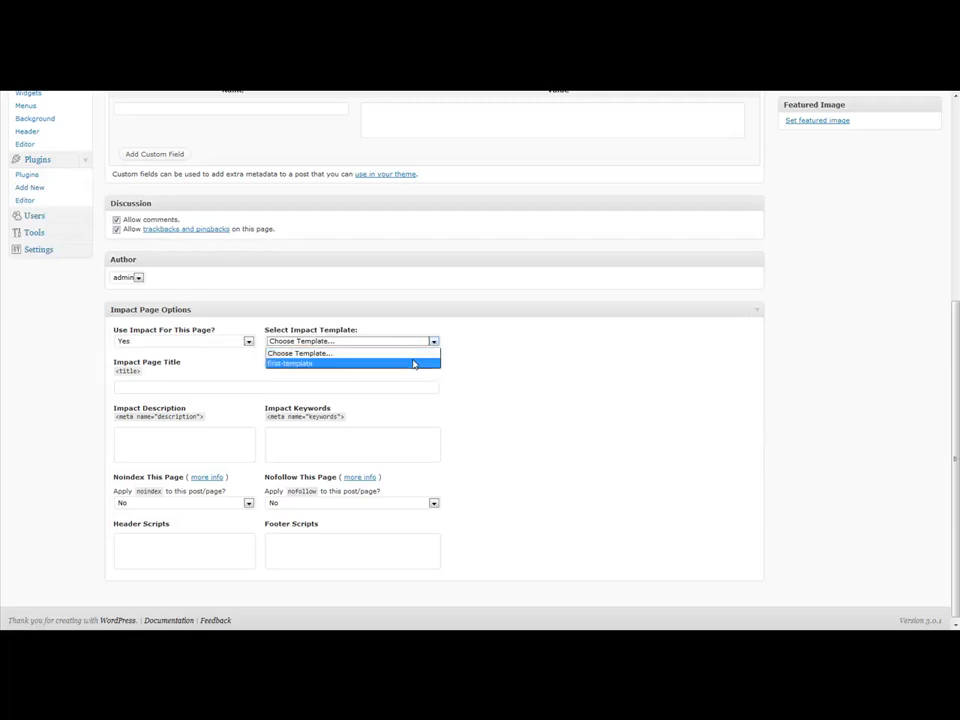
click(414, 364)
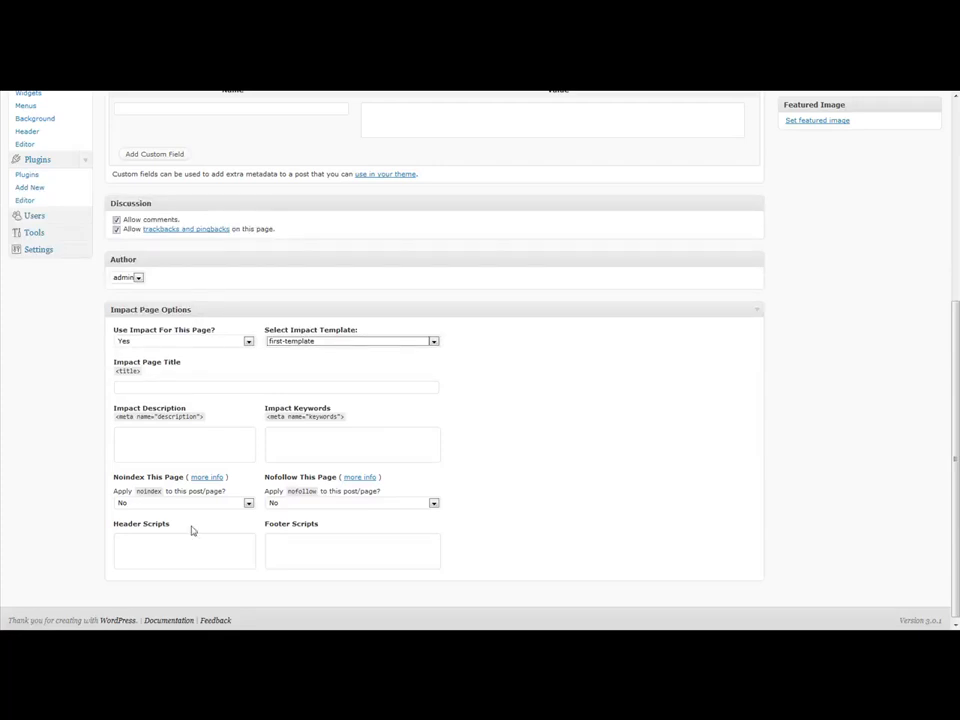
- Set the Impact page title to First Page, the description to "Test meta description." and the keywords to "testing, keywords"
click(160, 386)
text(First Pa)
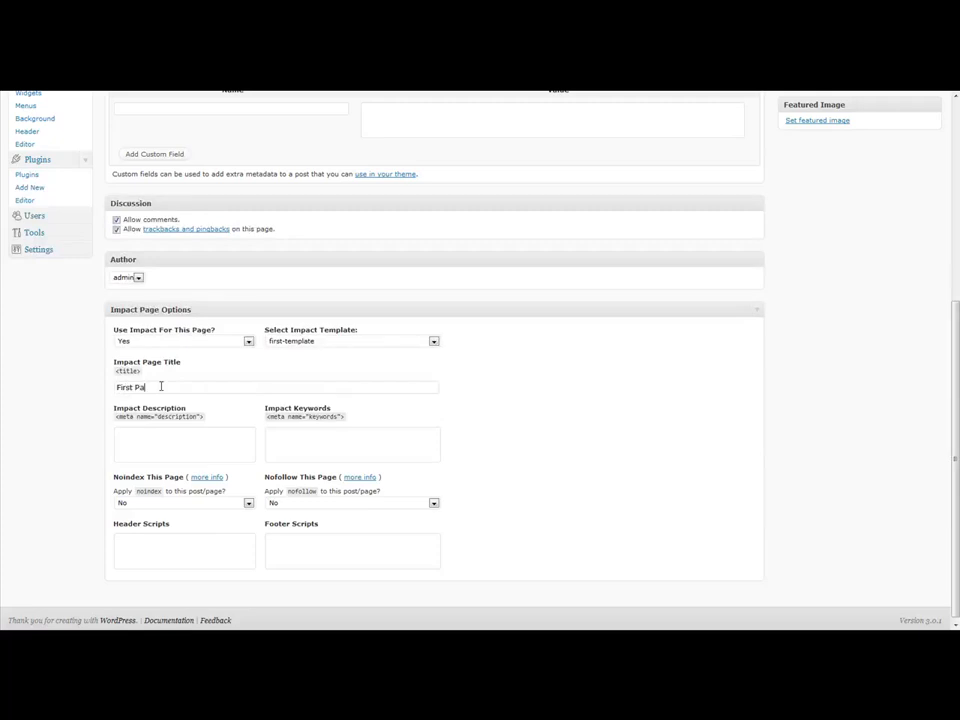
text(ge)
key(Tab)
text(Teset)
key(BackSpace)
key(BackSpace)
key(BackSpace)
text(t meta description.)
key(Tab)
text(testing, ke)
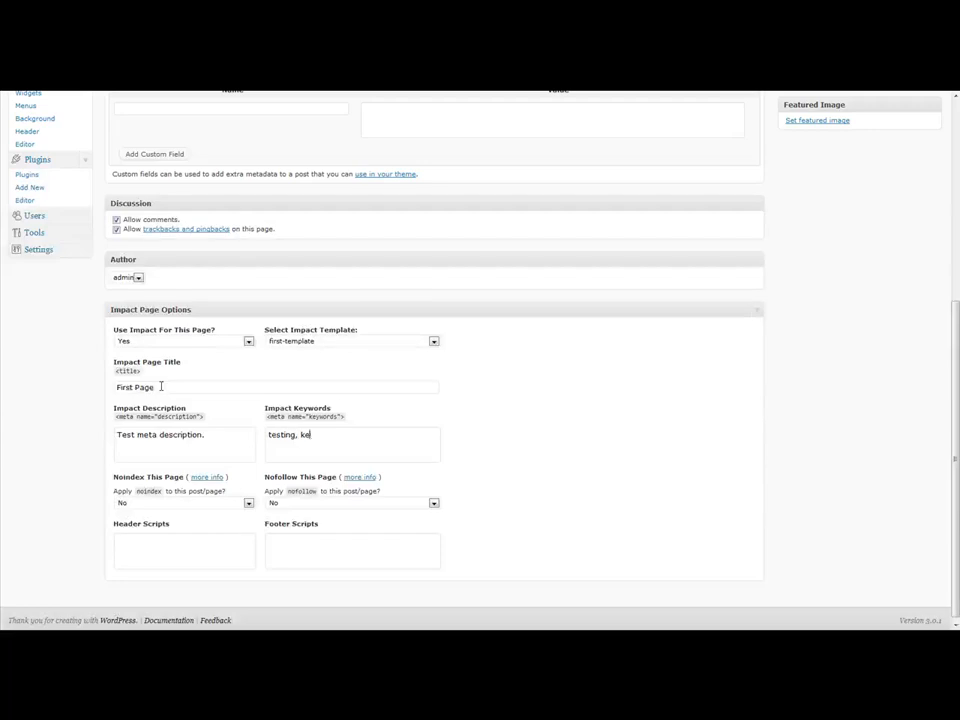
text(ywords)
scroll(514, 461, up, 5)
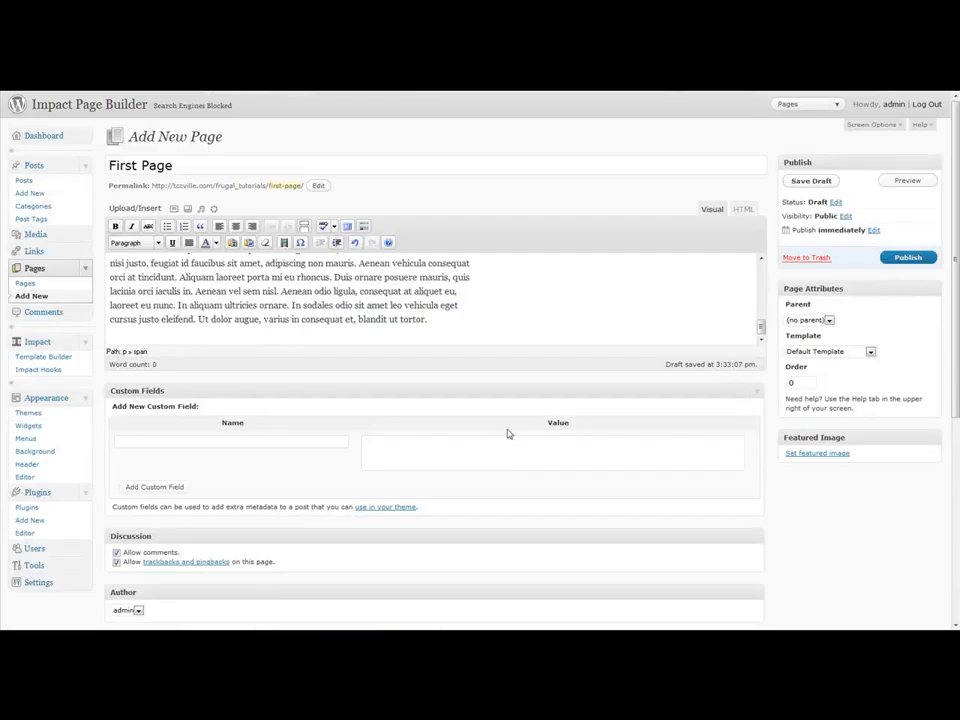
- Publish First Page and open the published page in a new browser tab
click(906, 259)
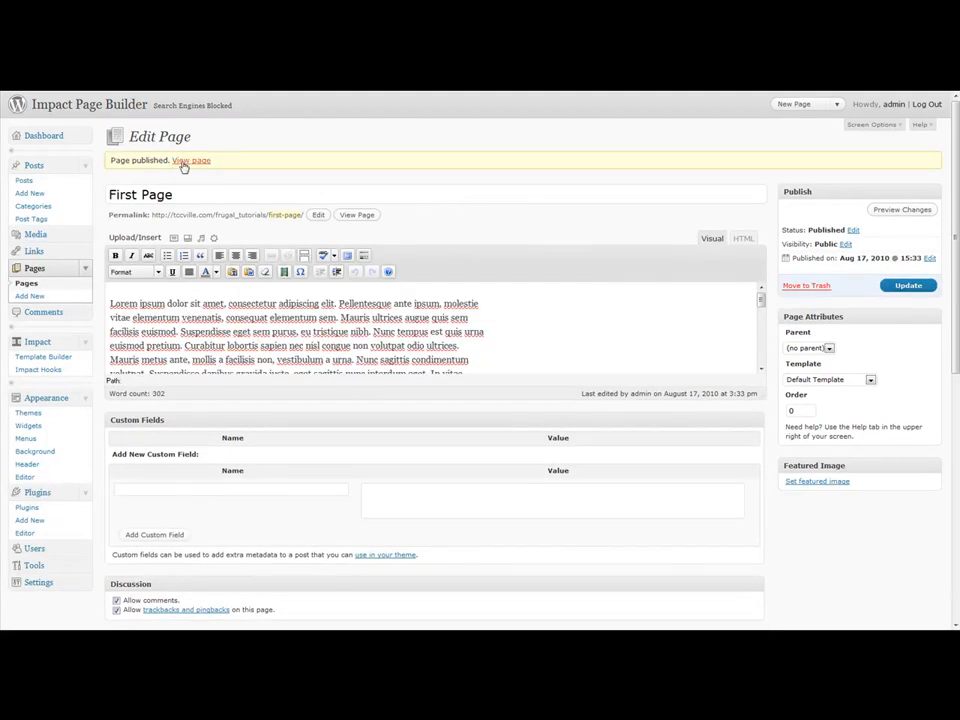
right_click(184, 167)
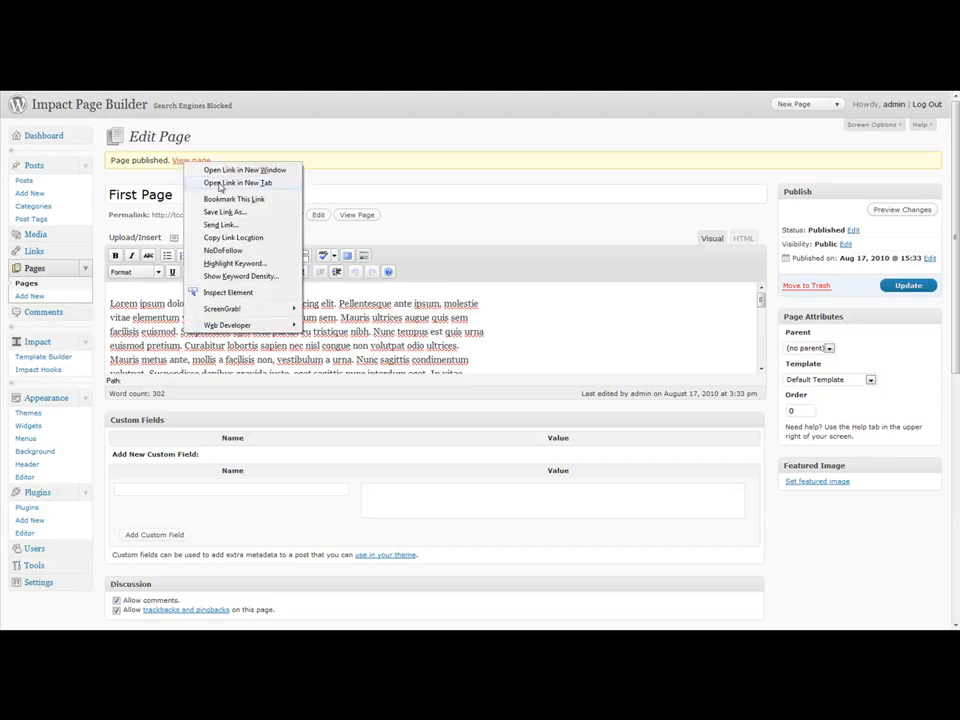
click(213, 184)
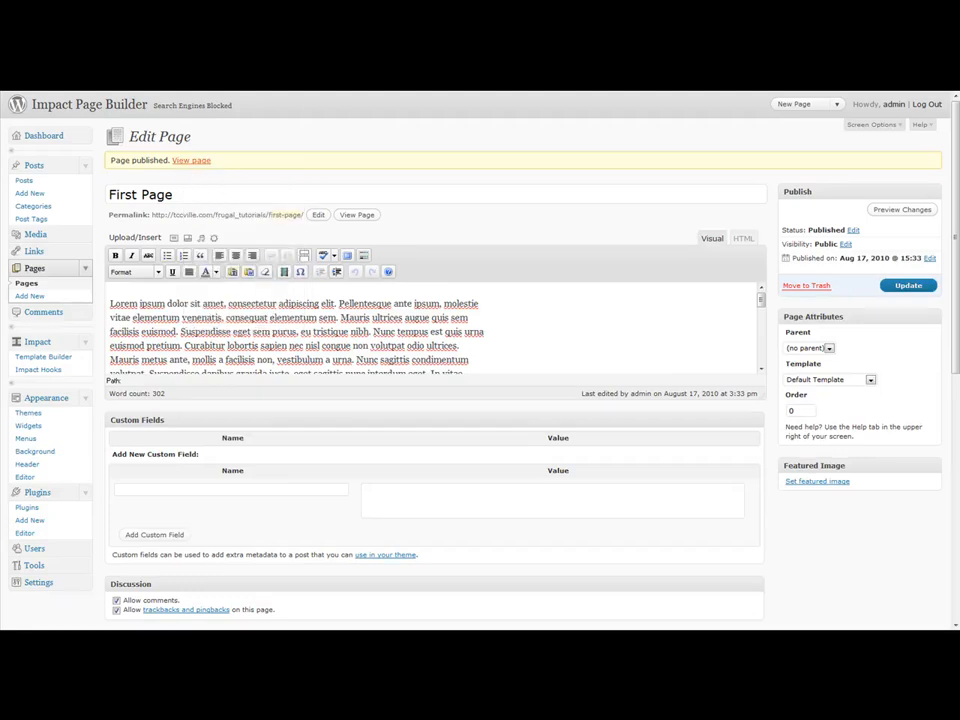
key(ctrl+Tab)
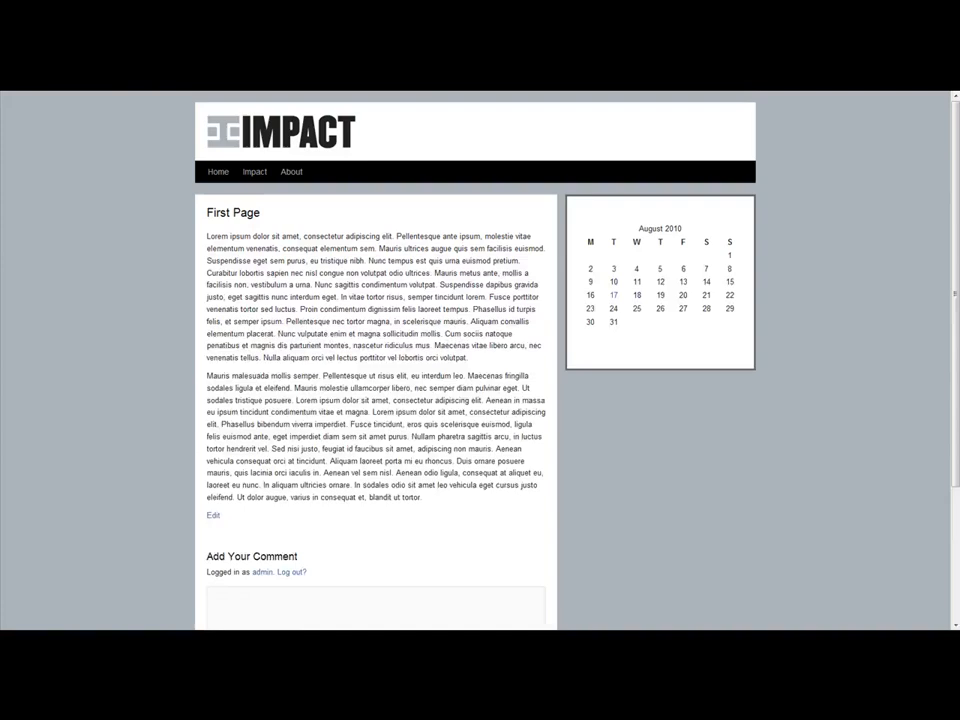
- Examine the published First Page from header to footer, including its navigation menu, calendar sidebar, body text and comment form
scroll(112, 204, down, 3)
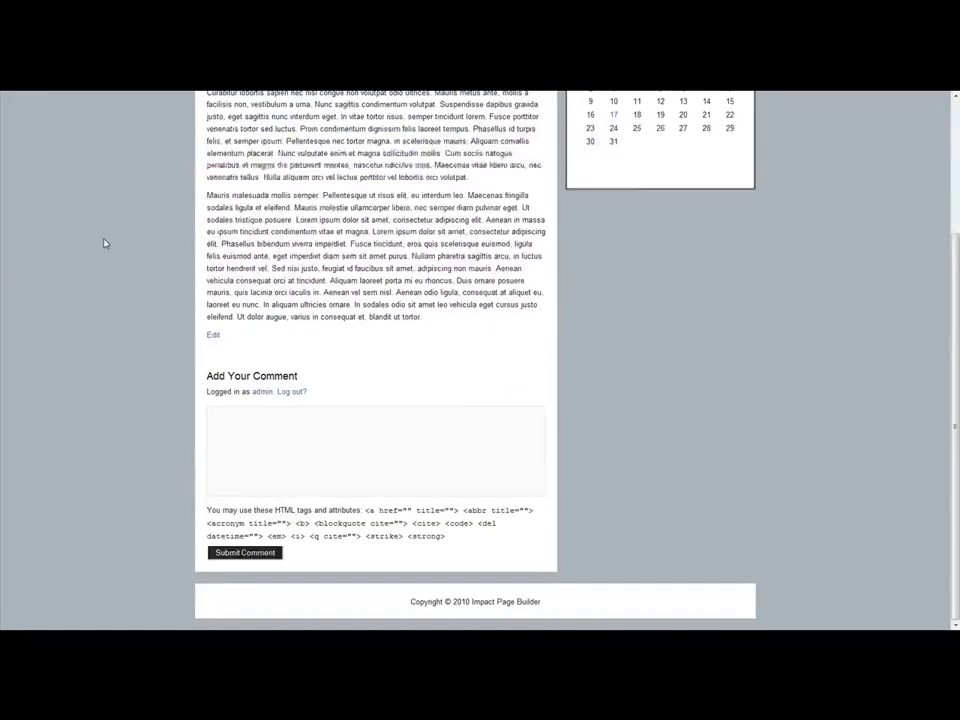
scroll(105, 230, up, 3)
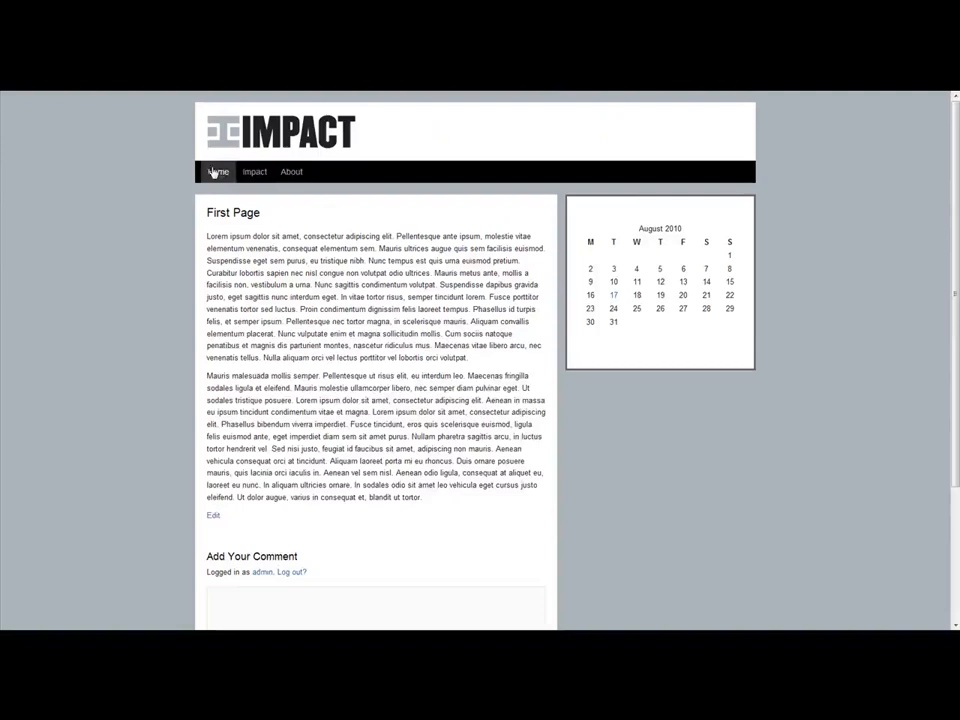
scroll(289, 268, down, 3)
scroll(289, 268, up, 3)
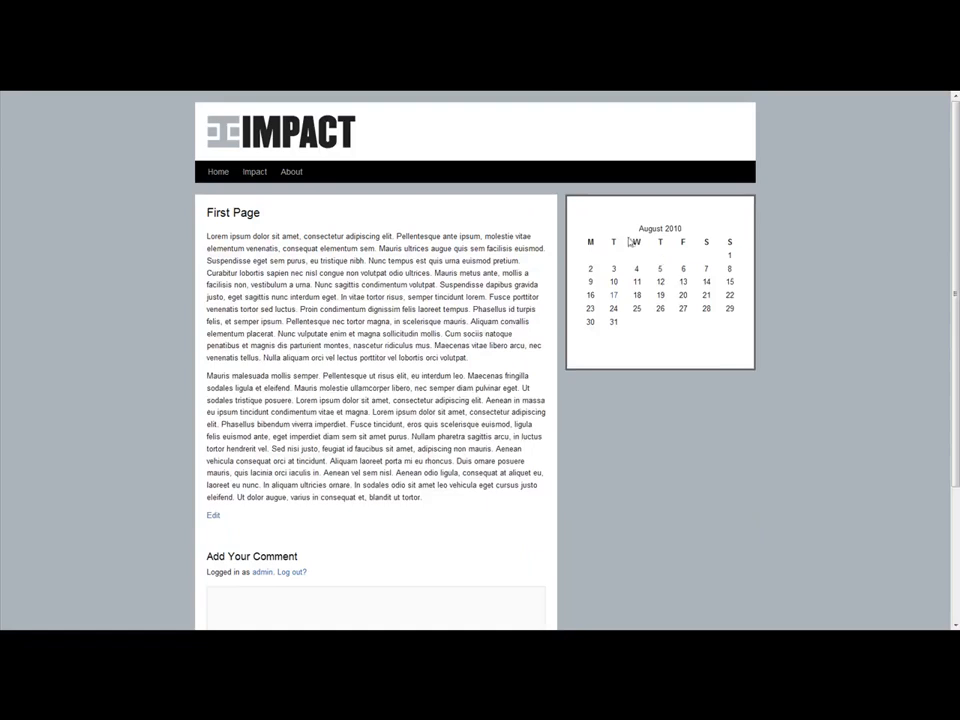
scroll(156, 263, down, 3)
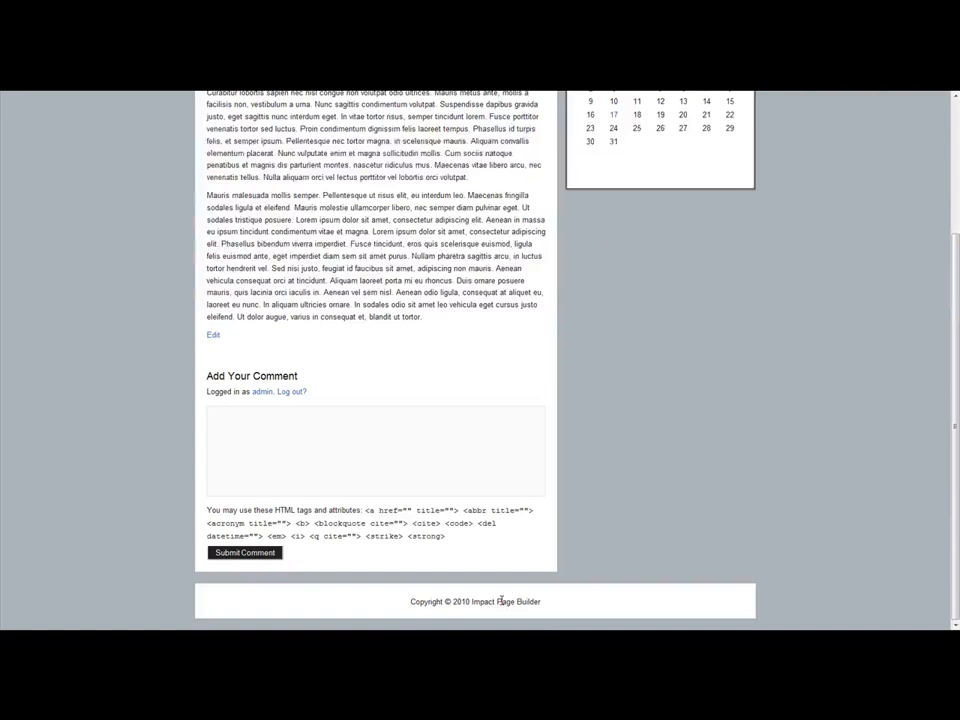
scroll(600, 491, up, 3)
scroll(600, 491, down, 3)
scroll(613, 409, up, 3)
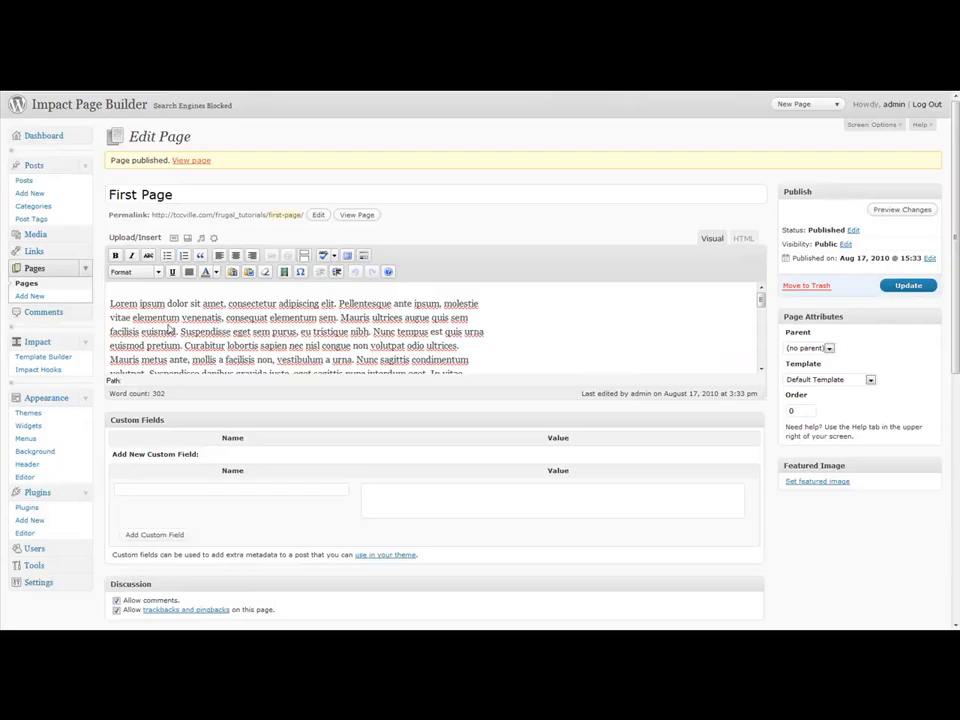
- Disallow comments, trackbacks and pingbacks on First Page in the page editor and update the page
scroll(200, 420, down, 3)
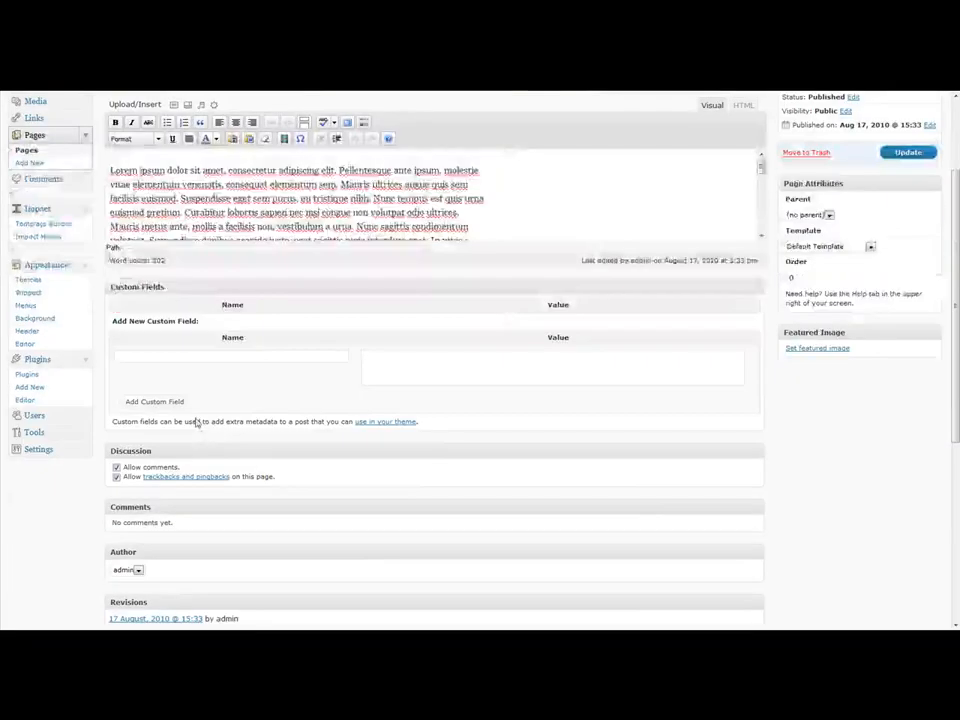
click(116, 467)
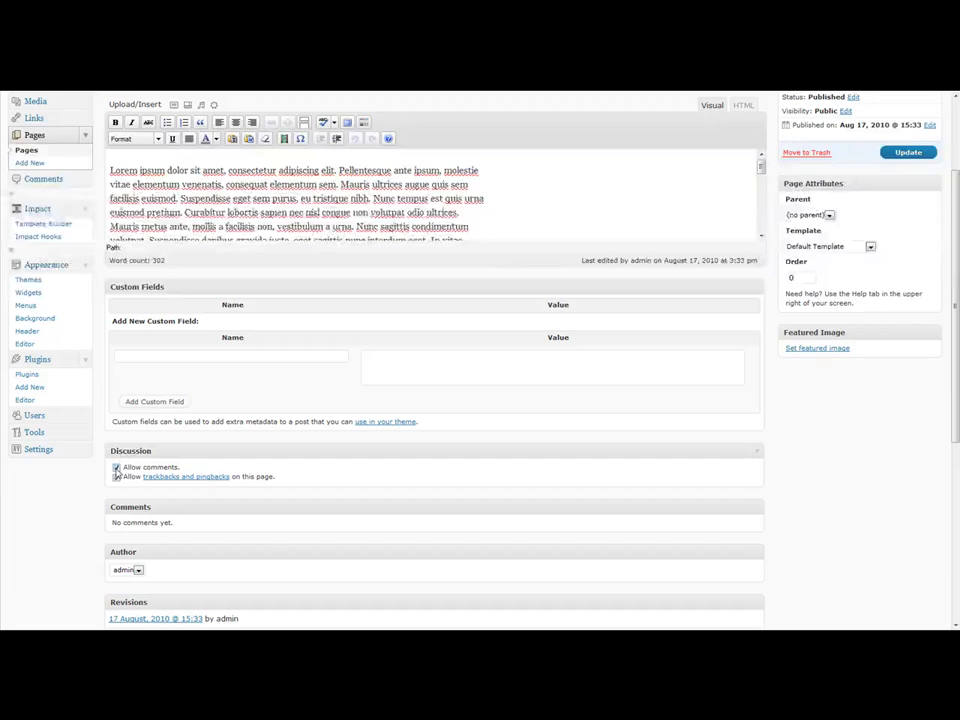
click(116, 477)
scroll(435, 453, up, 3)
click(909, 285)
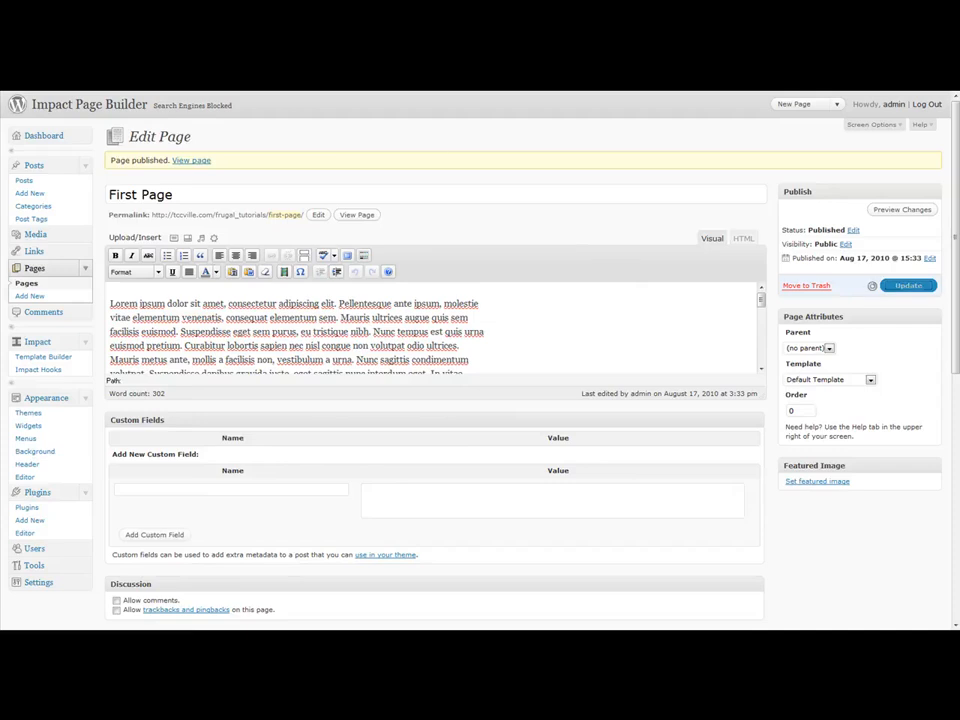